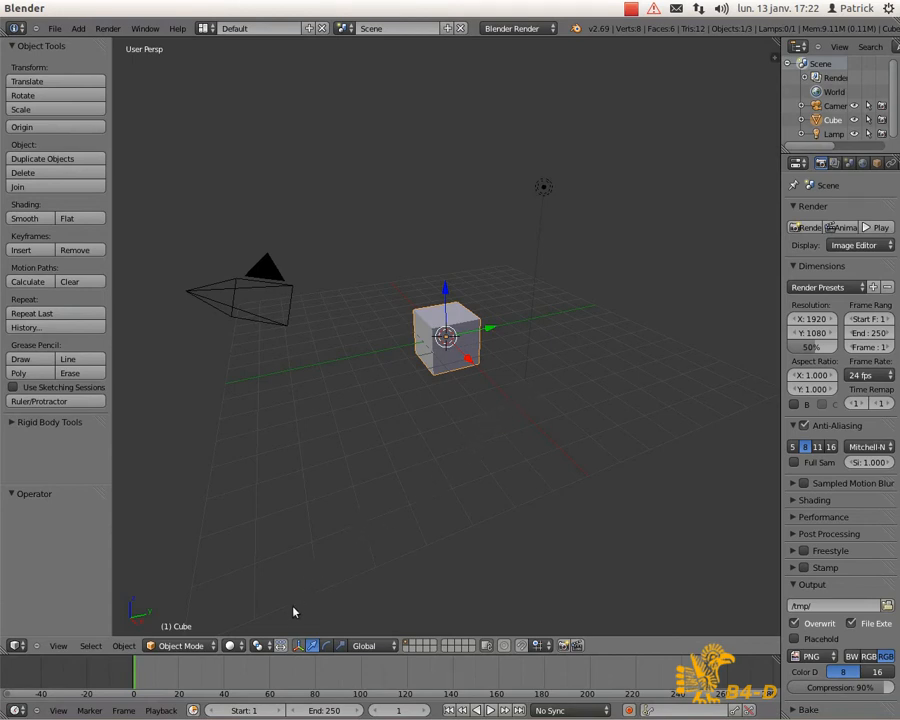
Step: Look through the pivot point options and try rotating the three selected cubes about their median point
{"action": "left_click", "coordinate": [268, 646]}
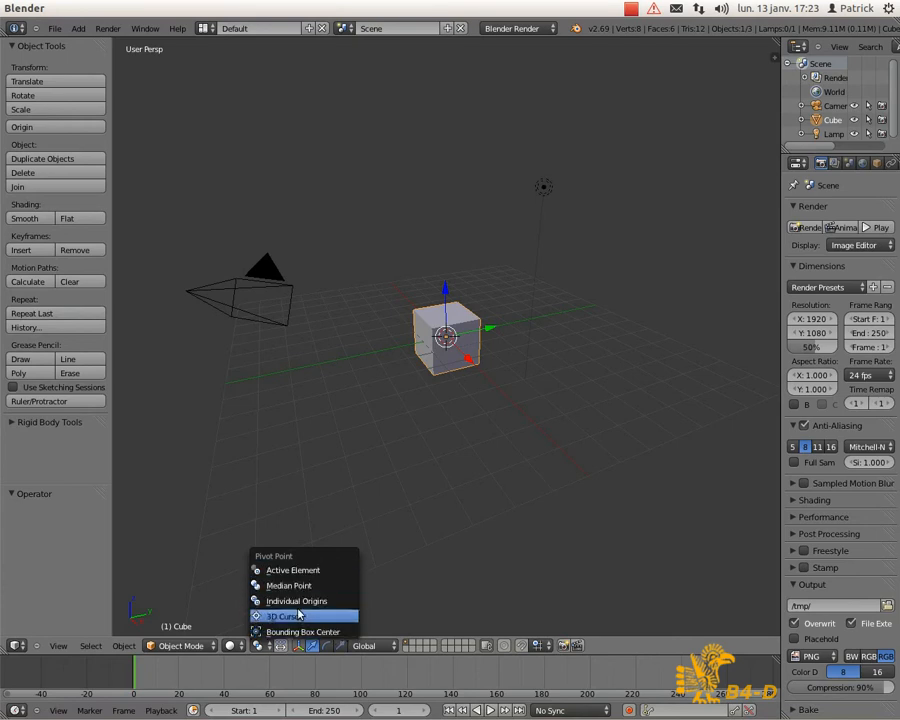
{"action": "left_click", "coordinate": [335, 571]}
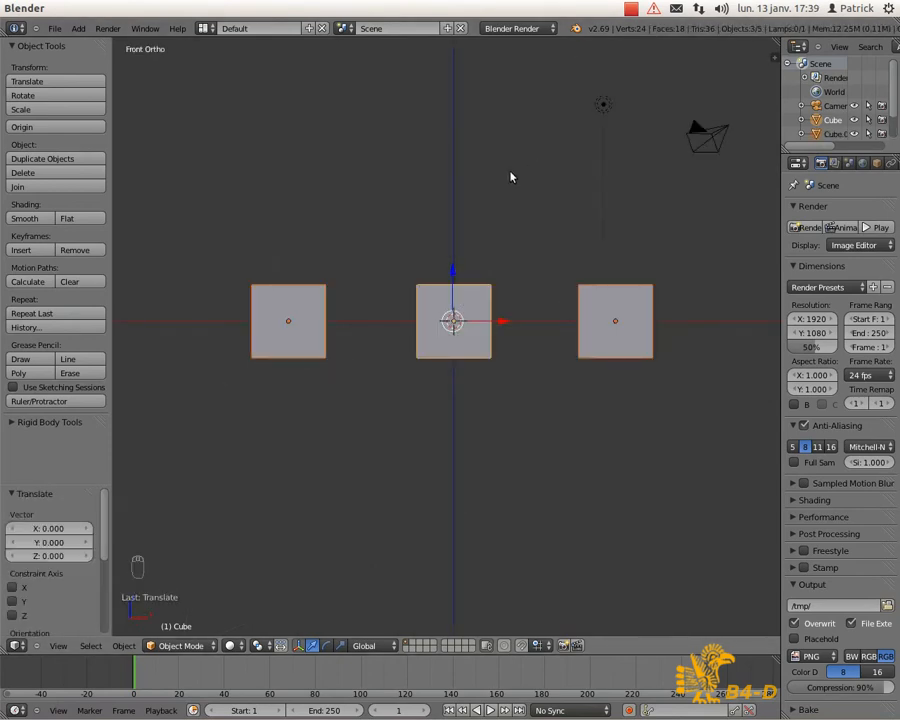
{"action": "left_click", "coordinate": [268, 648]}
{"action": "key", "text": "r"}
{"action": "right_click", "coordinate": [545, 369]}
Step: Select the left, right and middle cubes, making the middle one active, and try rotating them around their shared median point
{"action": "right_click", "coordinate": [315, 314]}
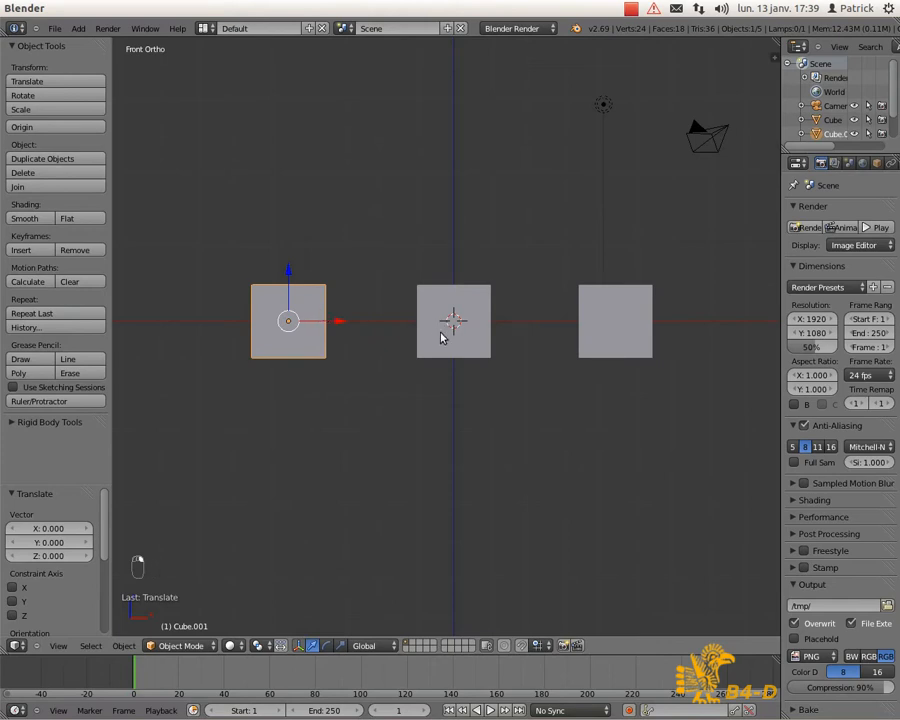
{"action": "right_click", "coordinate": [608, 317], "text": "shift"}
{"action": "right_click", "coordinate": [450, 326], "text": "shift"}
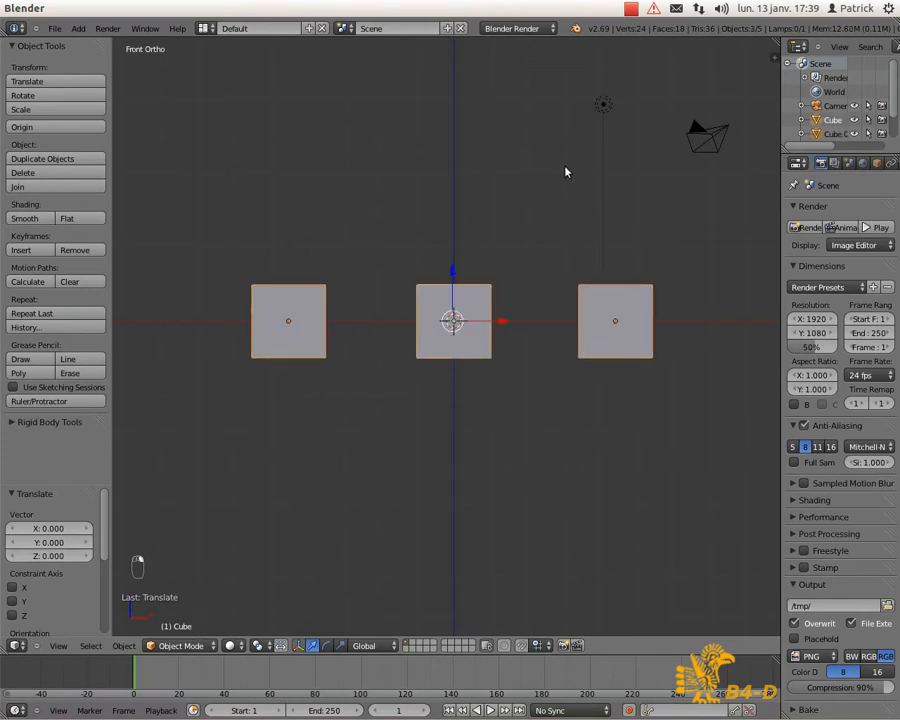
{"action": "key", "text": "r"}
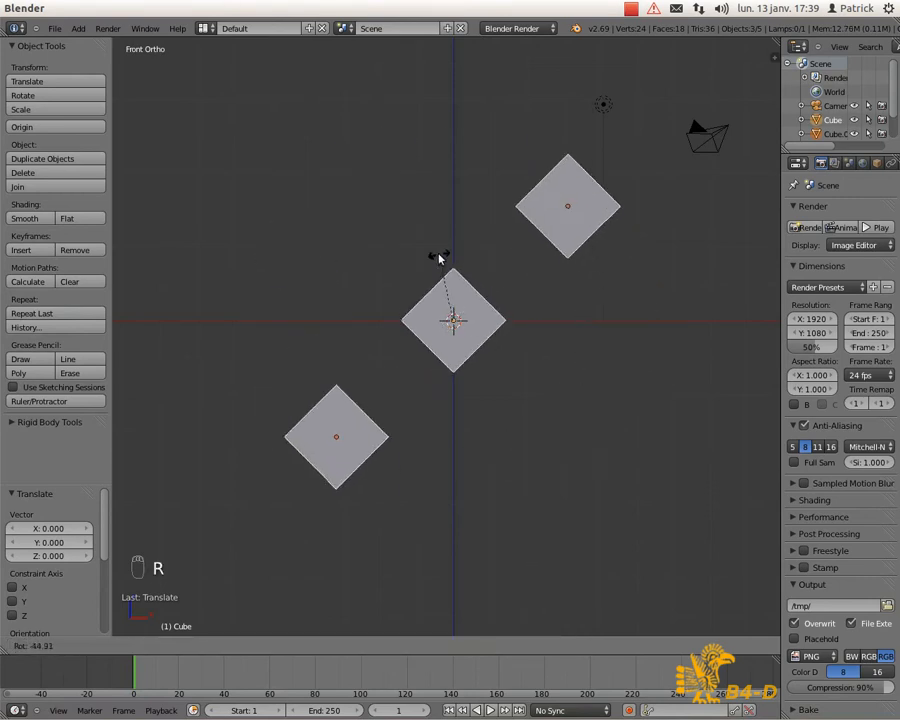
{"action": "right_click", "coordinate": [494, 281]}
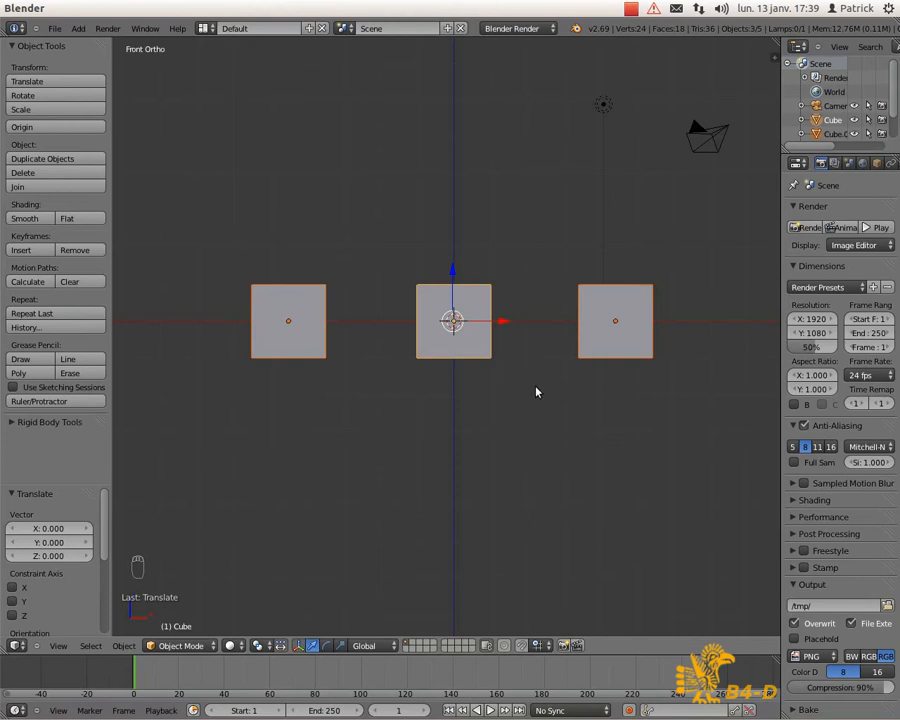
{"action": "key", "text": "r"}
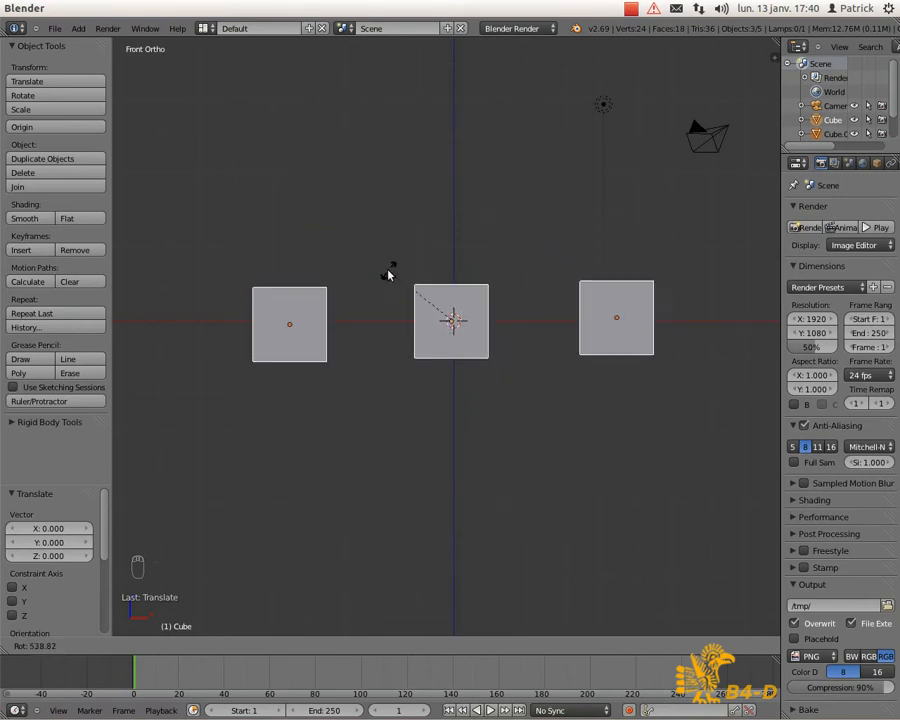
{"action": "key", "text": "Escape"}
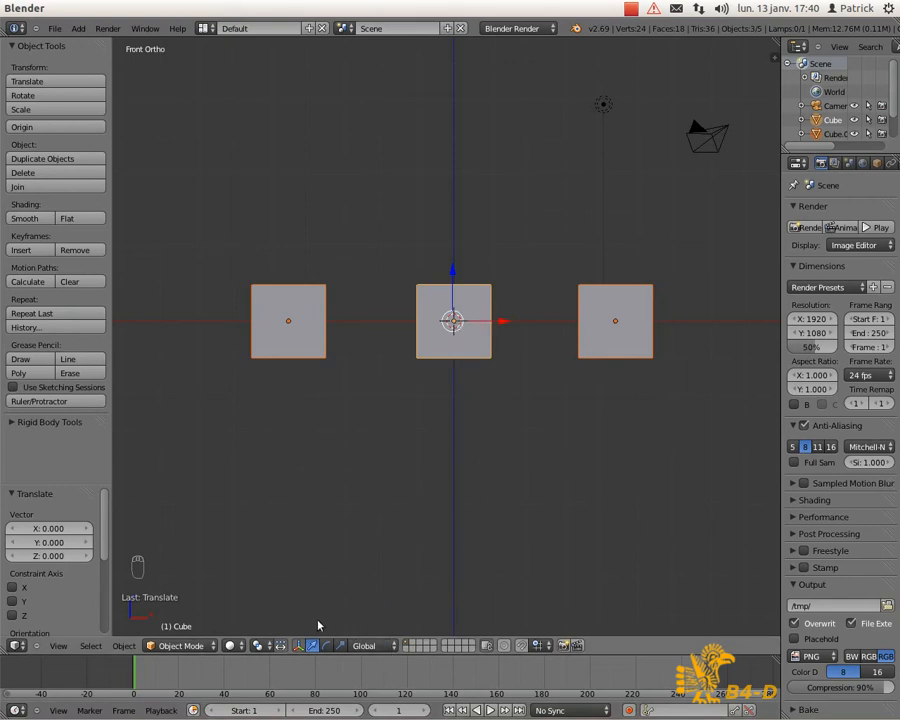
Step: Set the pivot point to Active Element and try rotating the three cubes around the active middle cube
{"action": "left_click", "coordinate": [268, 650]}
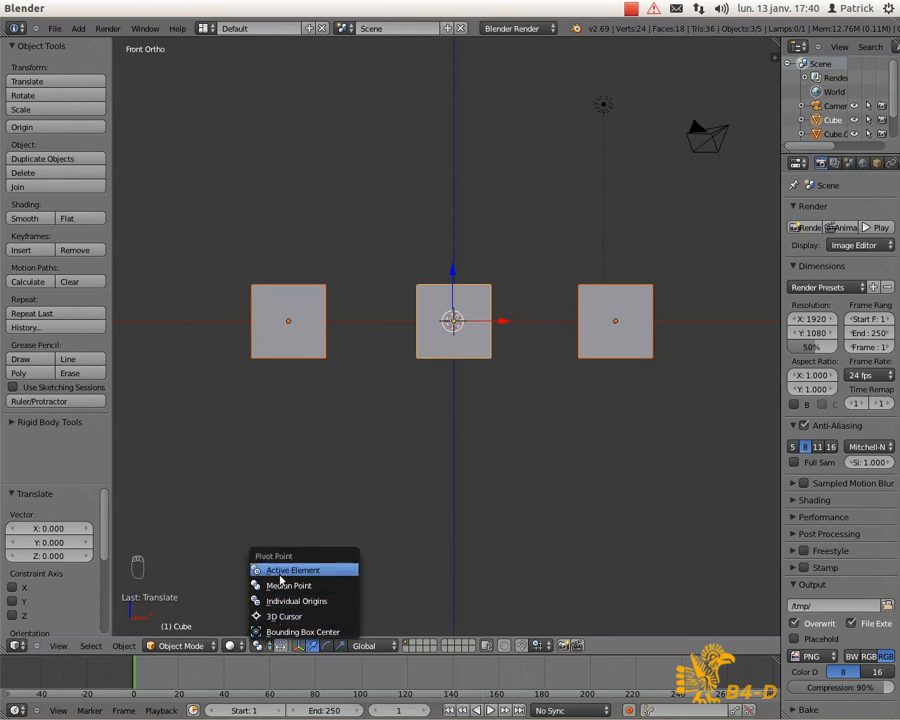
{"action": "left_click", "coordinate": [283, 572]}
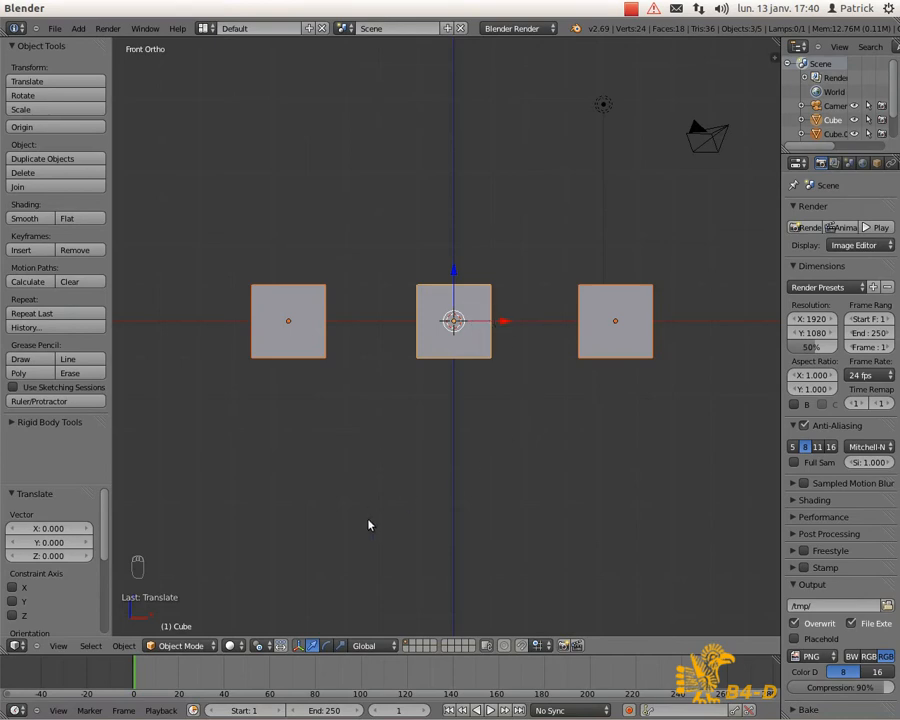
{"action": "key", "text": "r"}
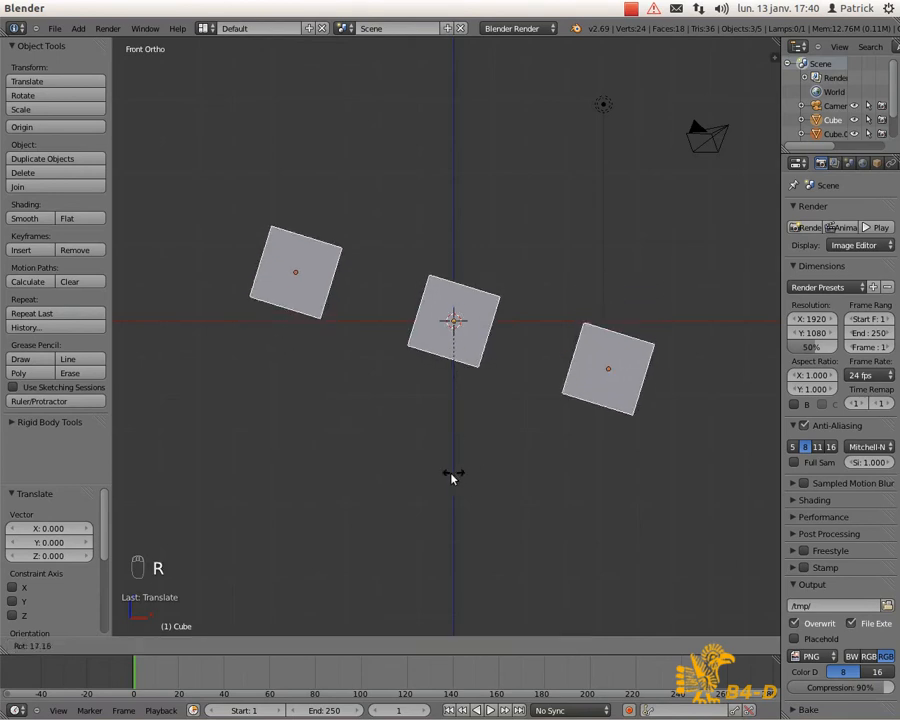
{"action": "right_click", "coordinate": [466, 455]}
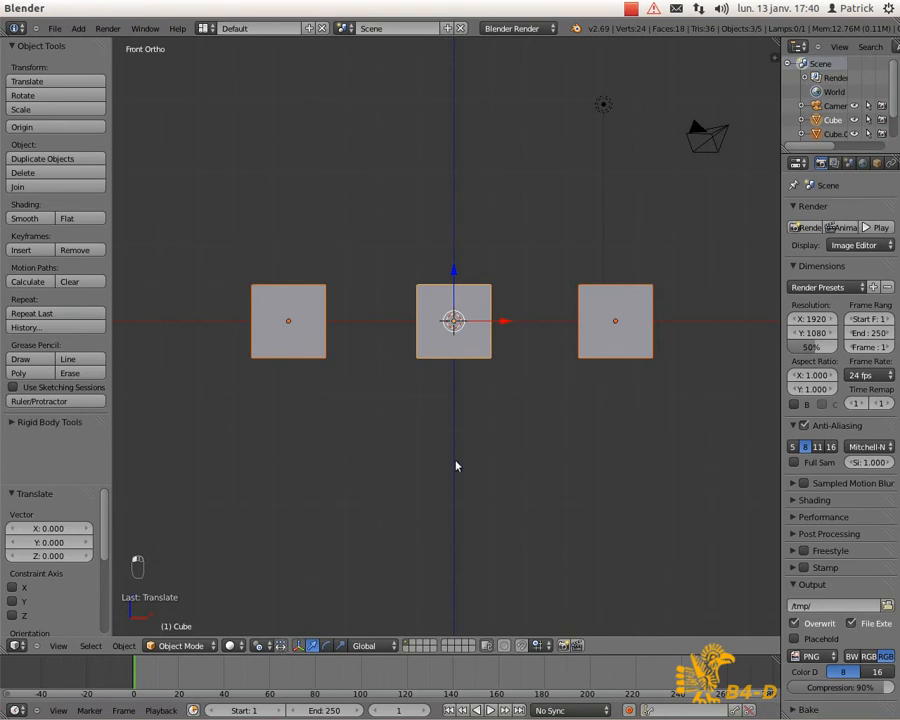
{"action": "key", "text": "r"}
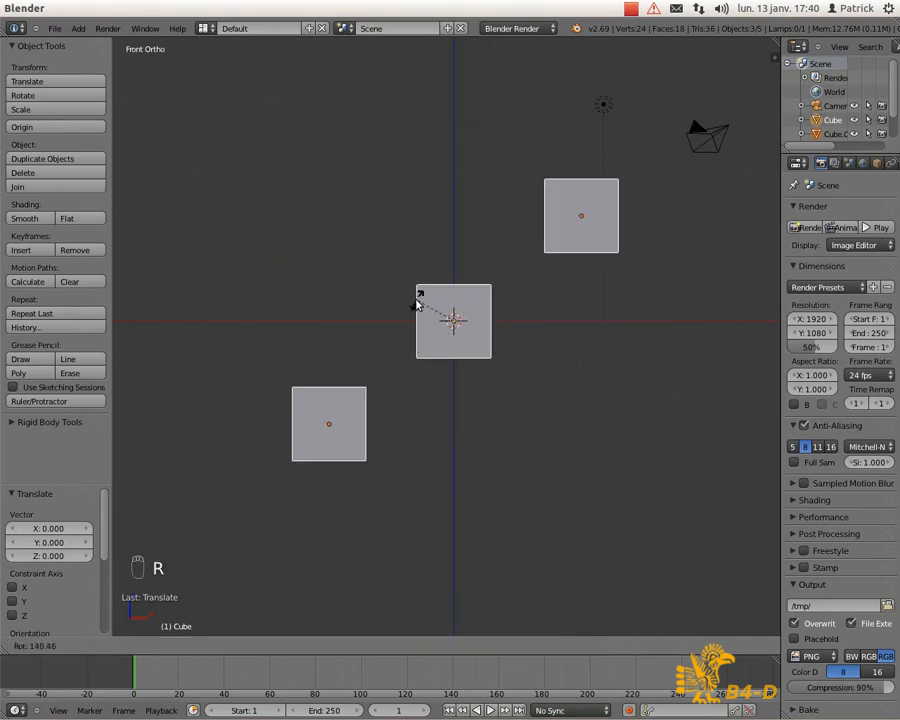
{"action": "right_click", "coordinate": [405, 238]}
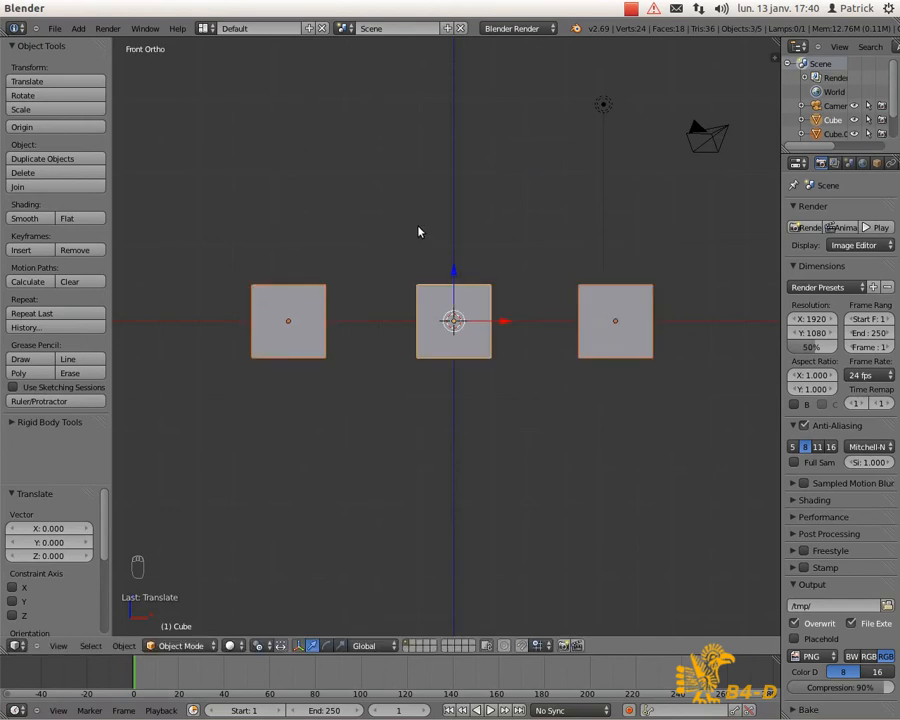
Step: Place the 3D cursor below the middle cube on the vertical axis and set the pivot point to 3D Cursor
{"action": "left_click", "coordinate": [270, 647]}
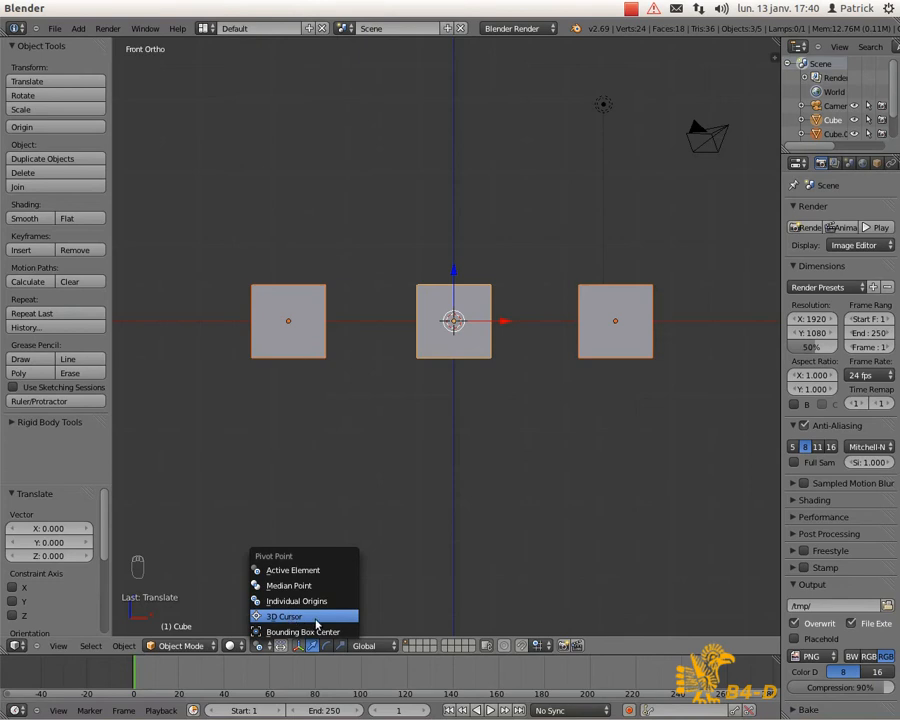
{"action": "left_click", "coordinate": [320, 601]}
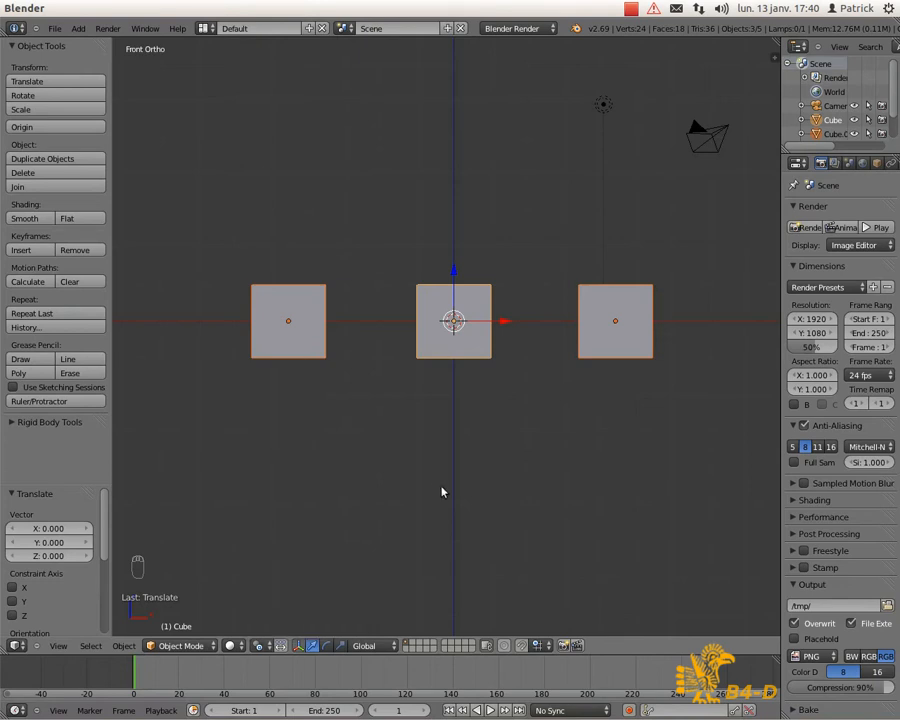
{"action": "left_click", "coordinate": [454, 428]}
{"action": "left_click", "coordinate": [271, 647]}
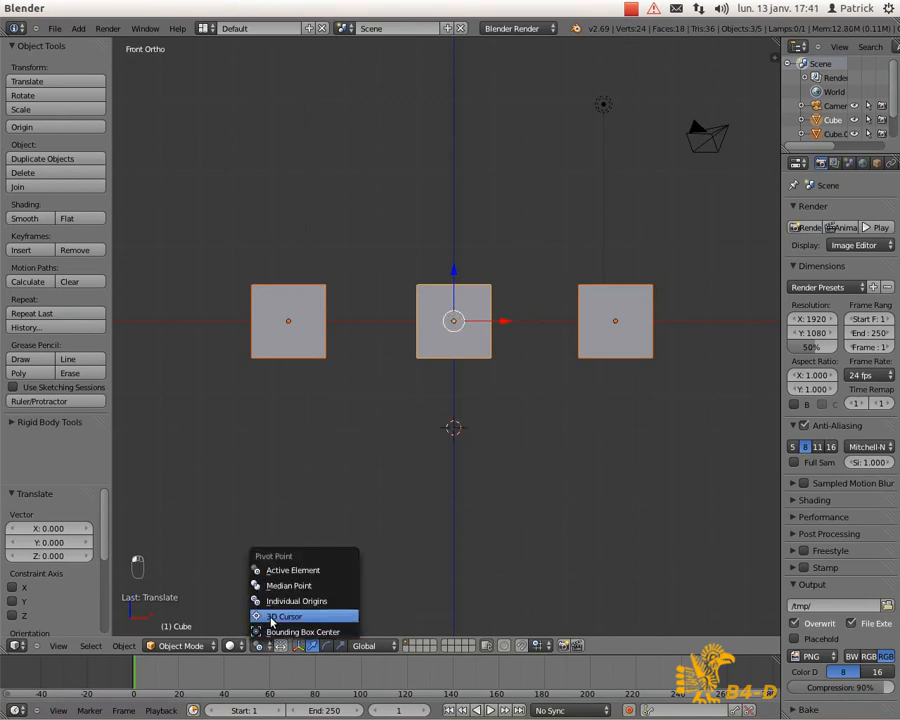
{"action": "left_click", "coordinate": [284, 616]}
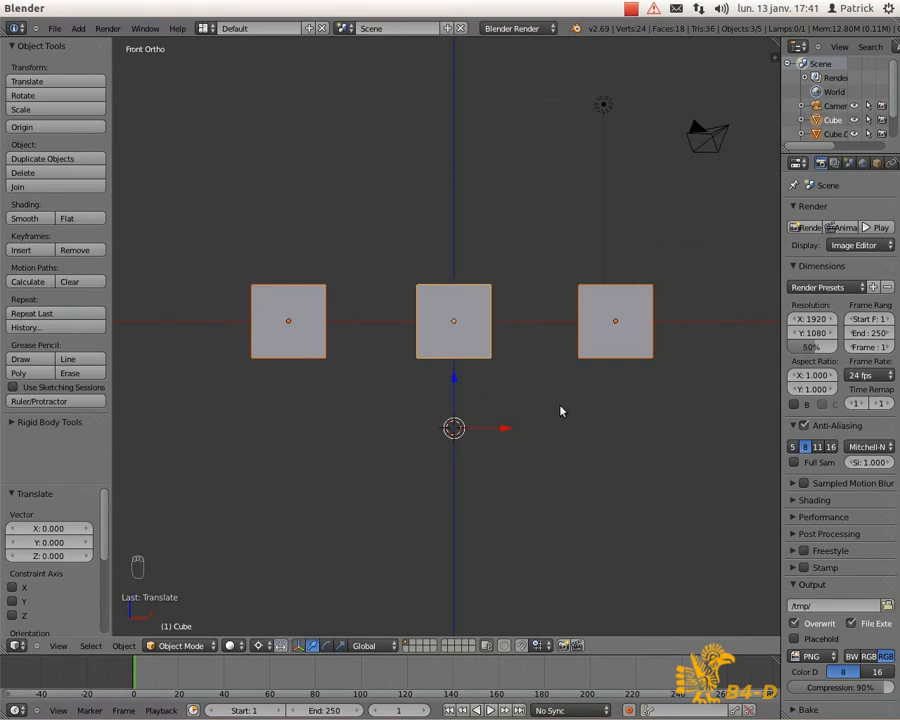
Step: Try rotating the three selected cubes around the 3D cursor, cancelling each rotation
{"action": "key", "text": "r"}
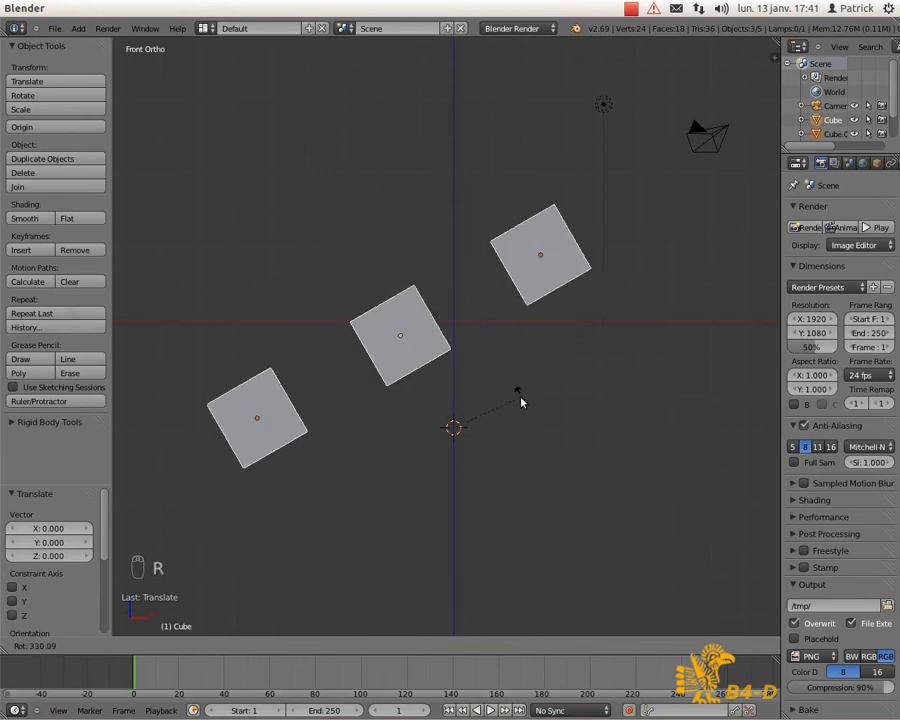
{"action": "left_click", "coordinate": [492, 418]}
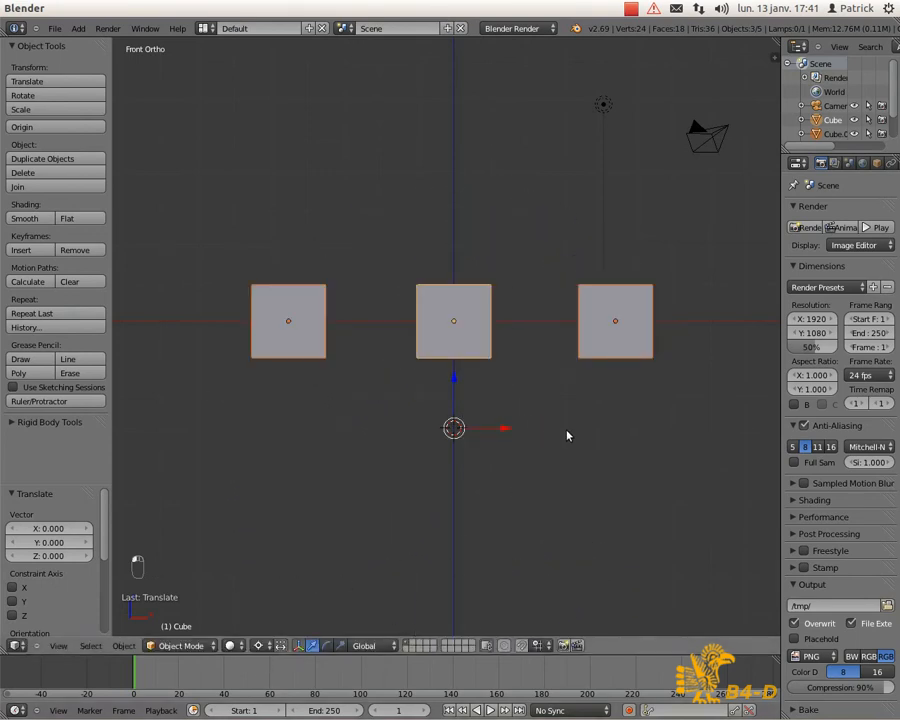
{"action": "key", "text": "r"}
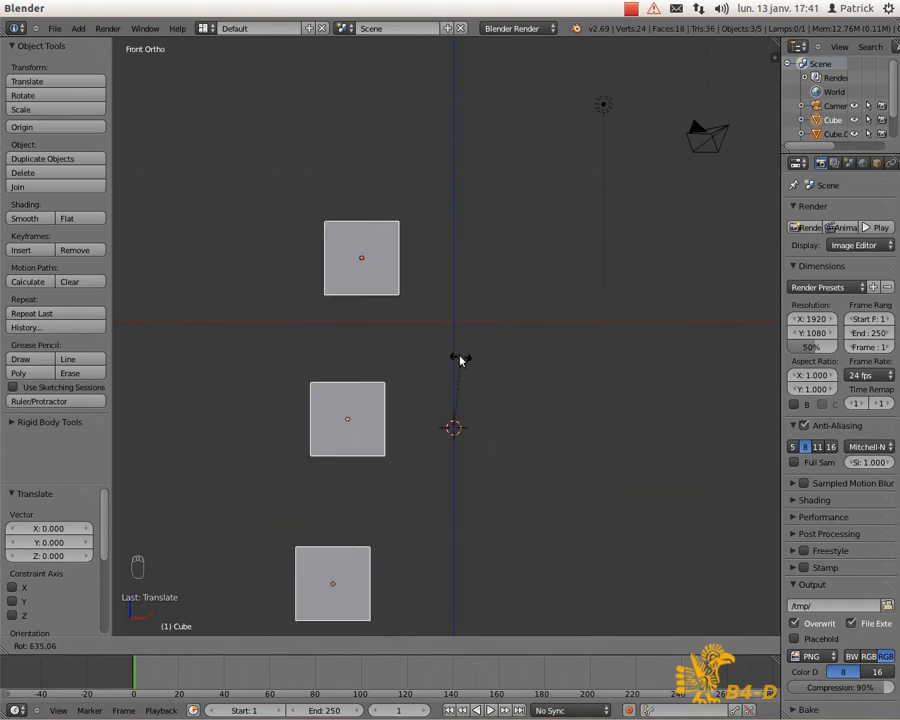
{"action": "right_click", "coordinate": [478, 428]}
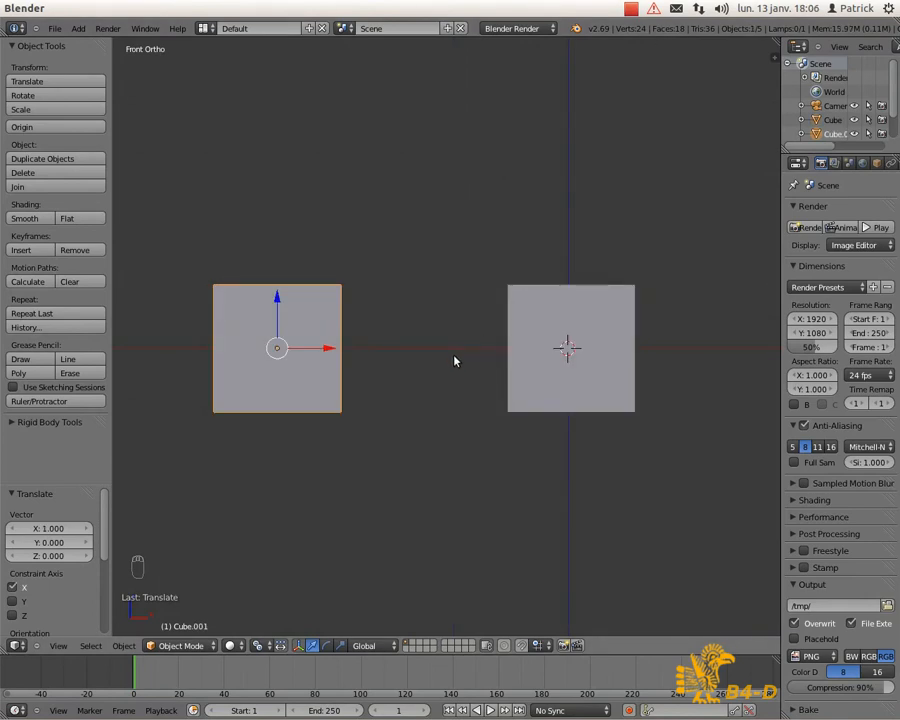
Step: Move the left cube slightly along X, and in Edit Mode shift its whole mesh about -0.77 along X away from its origin
{"action": "left_click_drag", "start_coordinate": [331, 350], "coordinate": [345, 372]}
{"action": "key", "text": "Tab"}
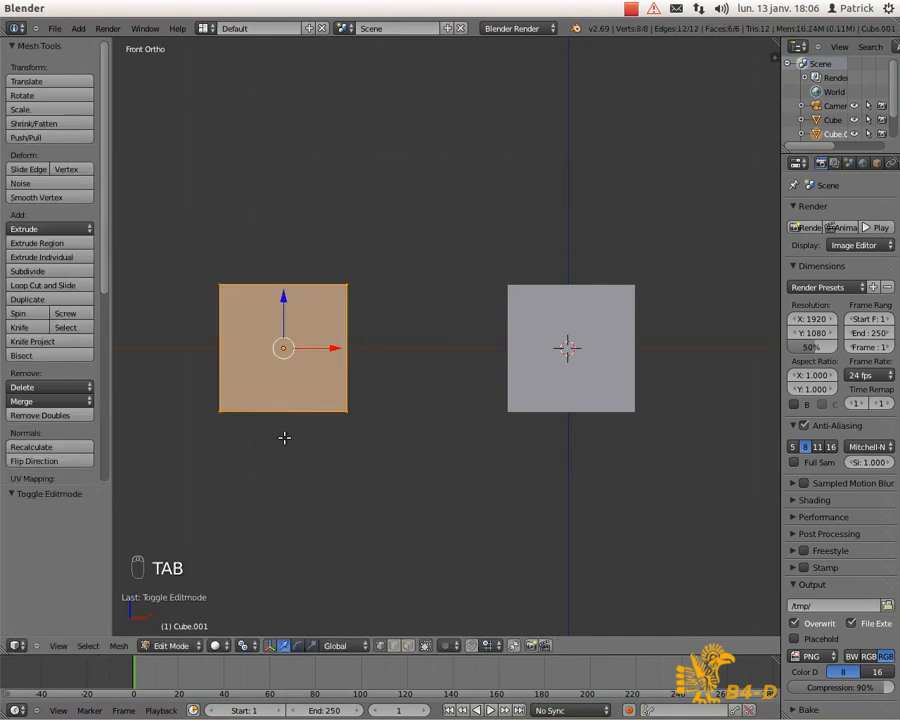
{"action": "left_click_drag", "start_coordinate": [334, 348], "coordinate": [284, 370]}
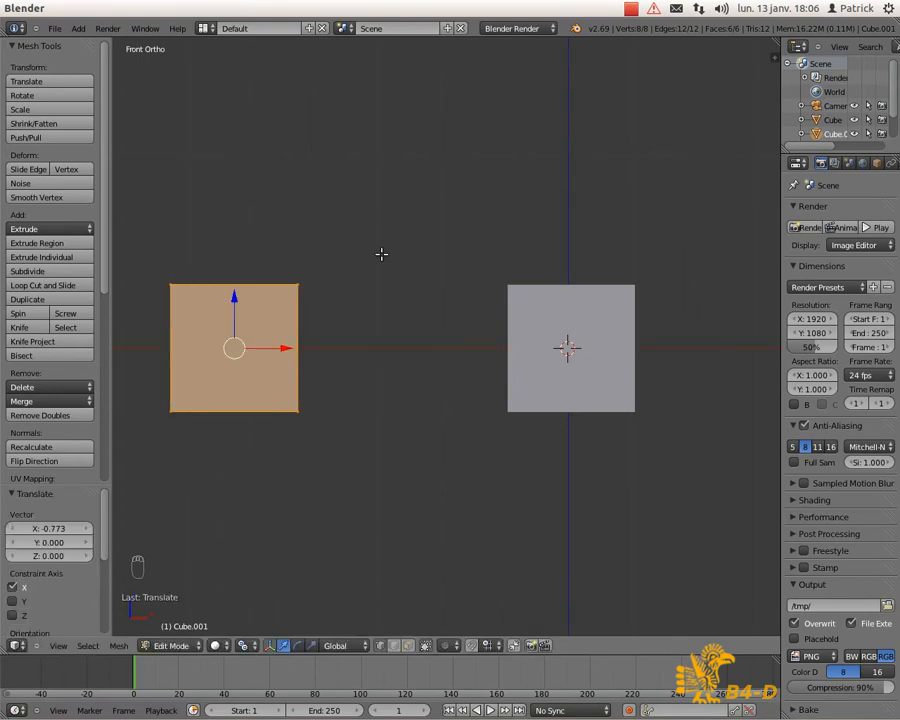
{"action": "key", "text": "Tab"}
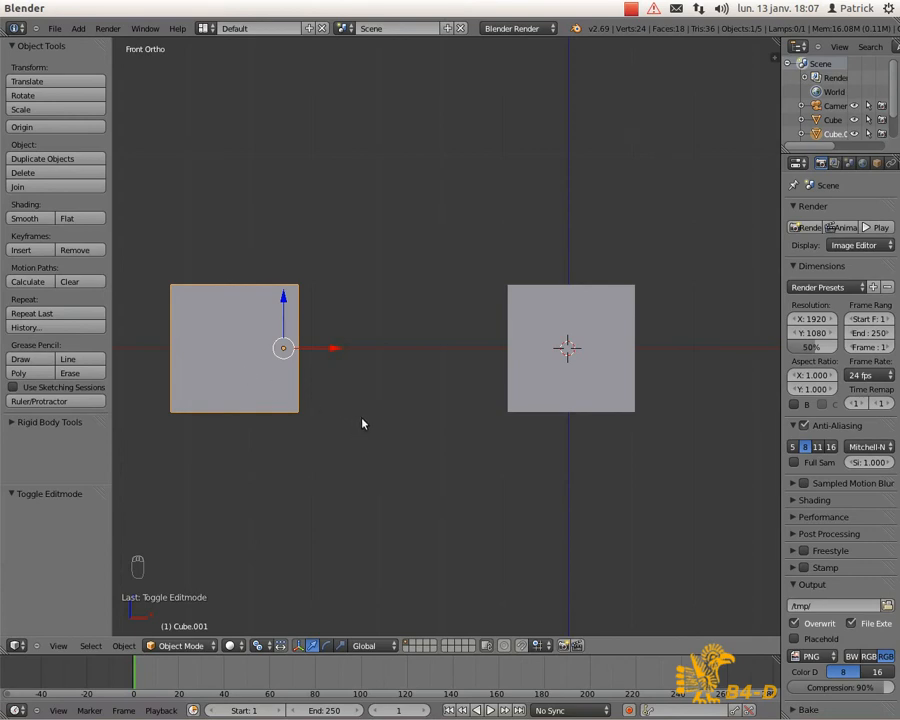
Step: Try Set Origin with Geometry to Origin on the left cube and undo it
{"action": "key", "text": "ctrl+alt+shift+c"}
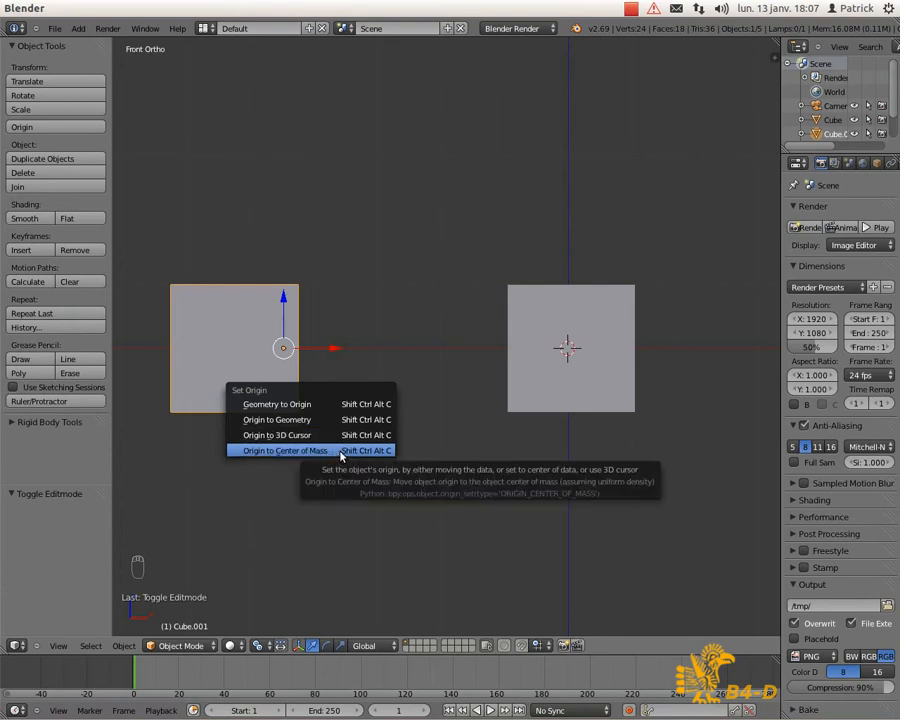
{"action": "left_click", "coordinate": [277, 405]}
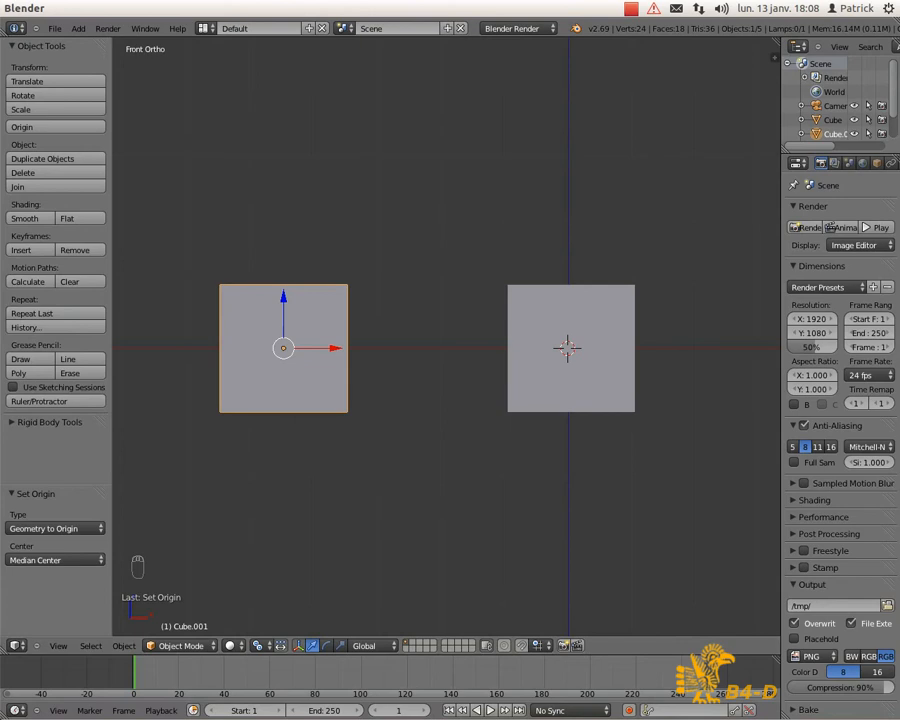
{"action": "key", "text": "ctrl+z"}
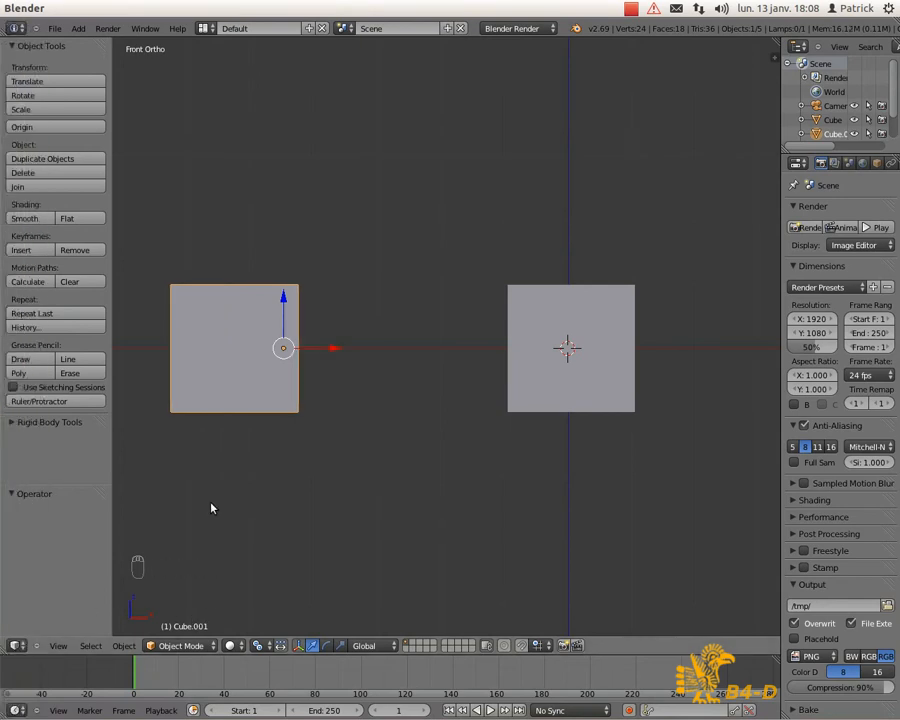
Step: Move the left cube's origin to the centre of its mesh using Origin to Geometry
{"action": "key", "text": "ctrl+alt+shift+c"}
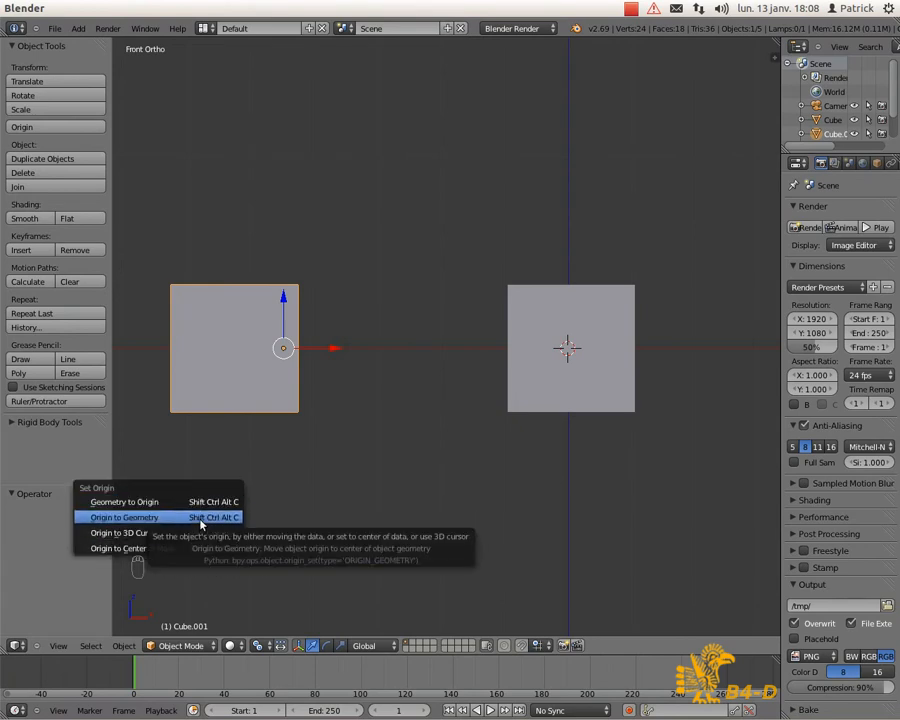
{"action": "left_click", "coordinate": [201, 519]}
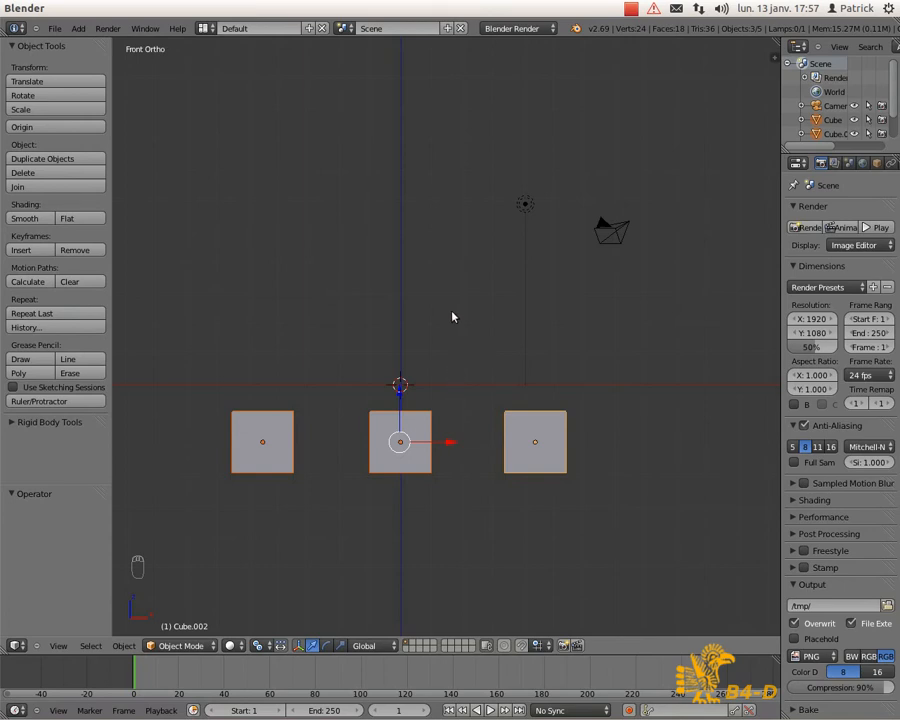
Step: Try snapping the three selected cubes onto the 3D cursor with Selection to Cursor and undo it
{"action": "key", "text": "shift+s"}
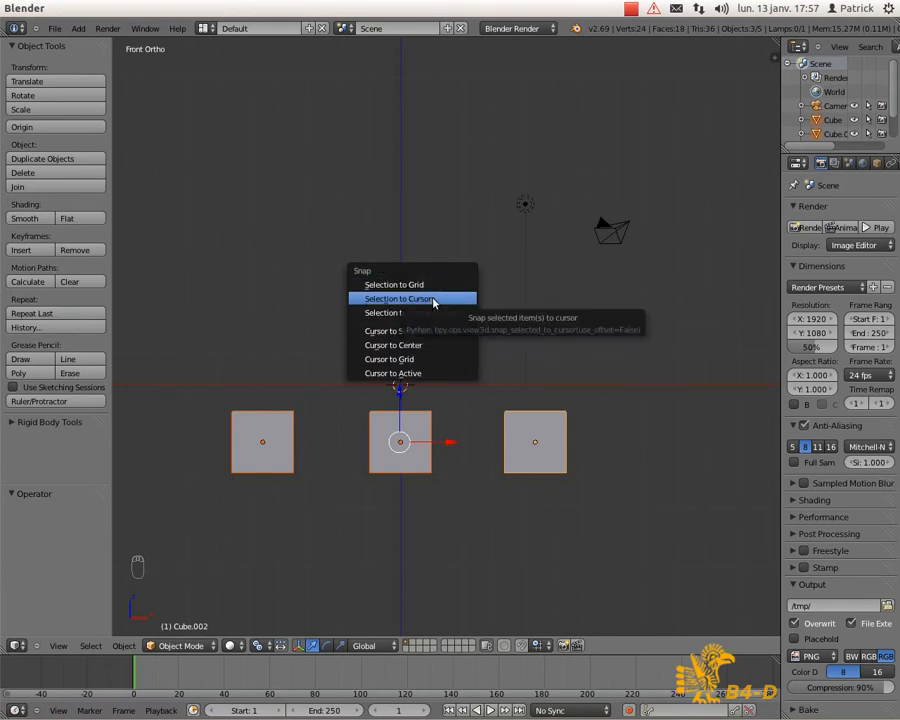
{"action": "left_click", "coordinate": [433, 300]}
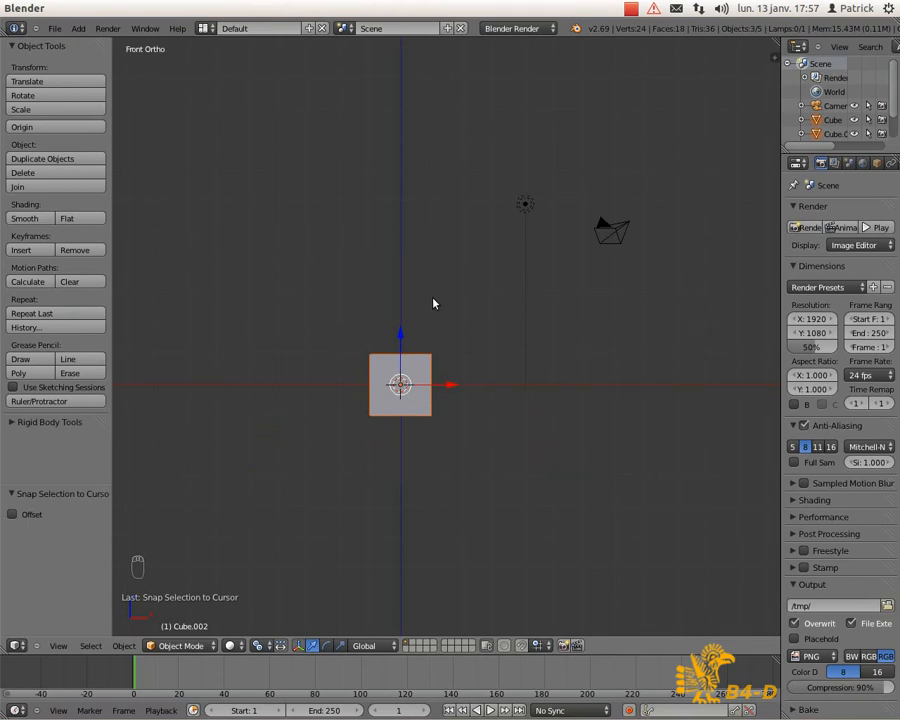
{"action": "key", "text": "ctrl+z"}
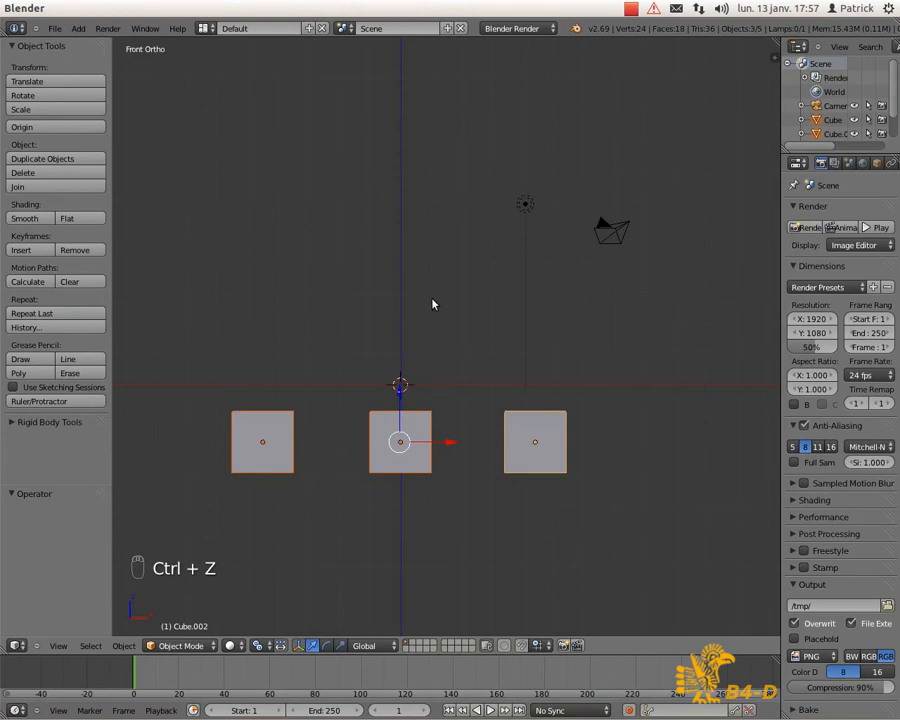
Step: Snap the three selected cubes to the 3D cursor with Selection to Cursor (Offset), keeping their spacing
{"action": "key", "text": "shift+s"}
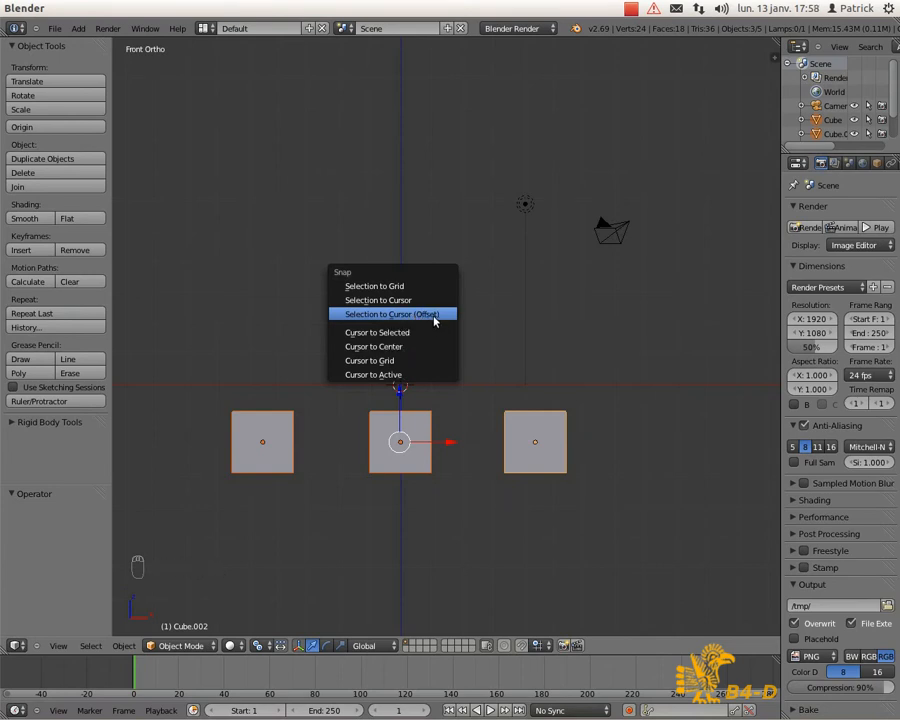
{"action": "left_click", "coordinate": [434, 321]}
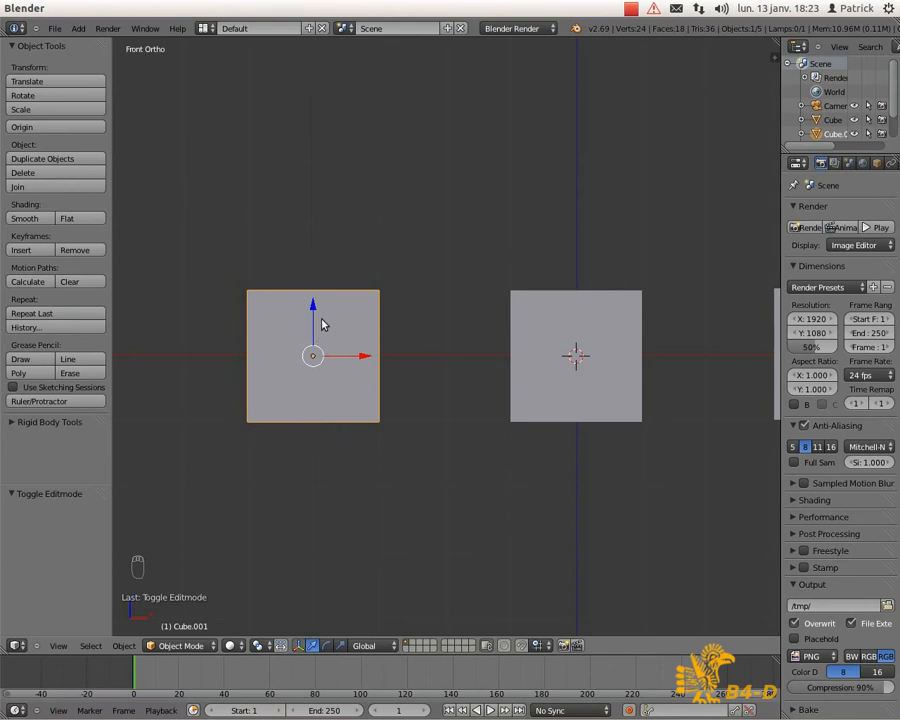
Step: Try scaling the left cube along Z by about 1.66 from its centred origin
{"action": "key", "text": "s"}
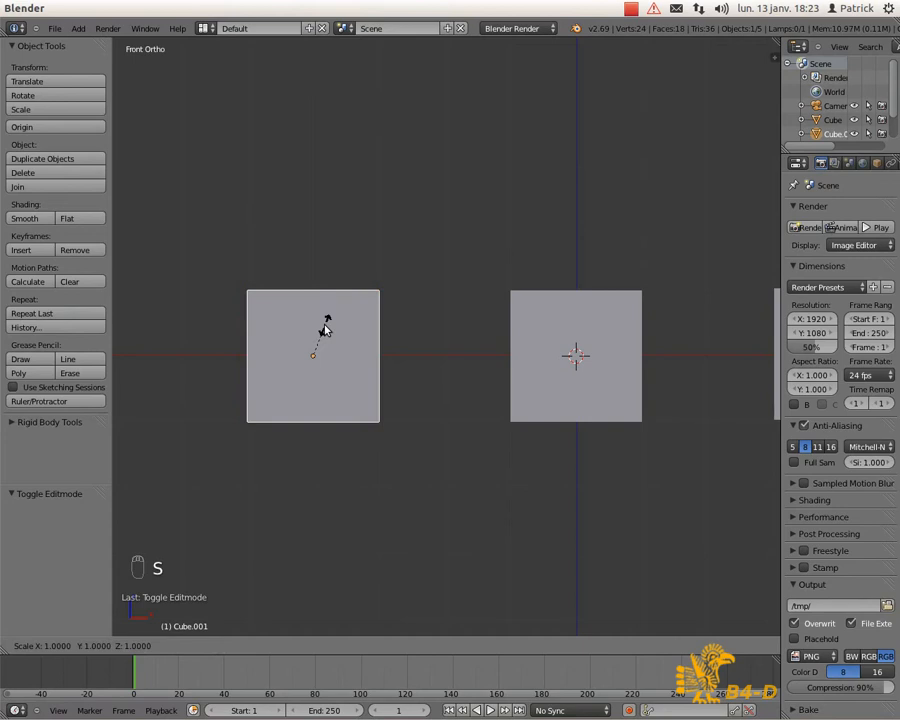
{"action": "key", "text": "z"}
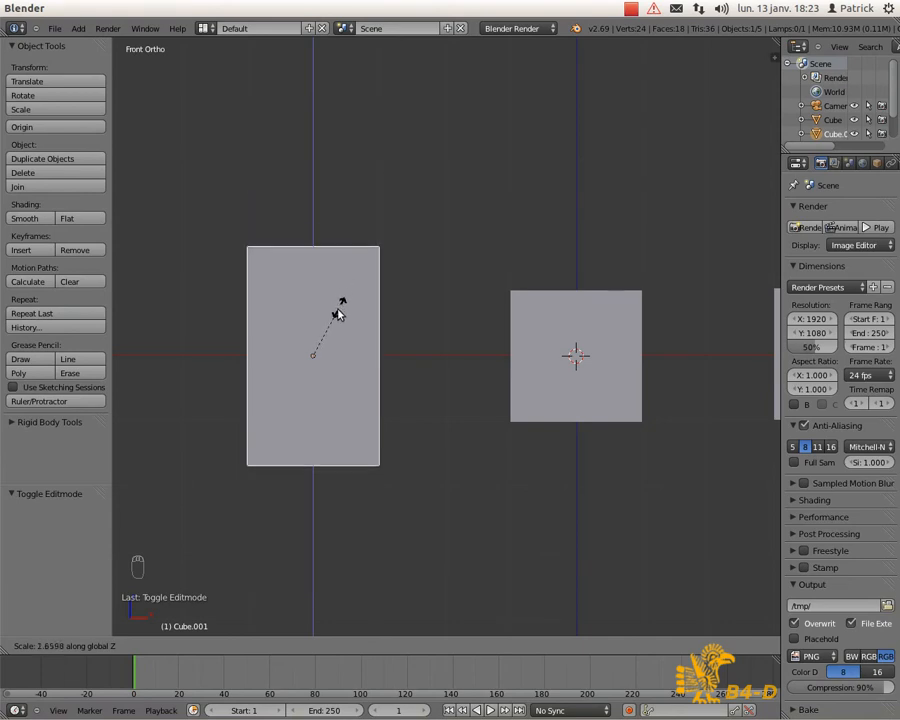
{"action": "right_click", "coordinate": [342, 292]}
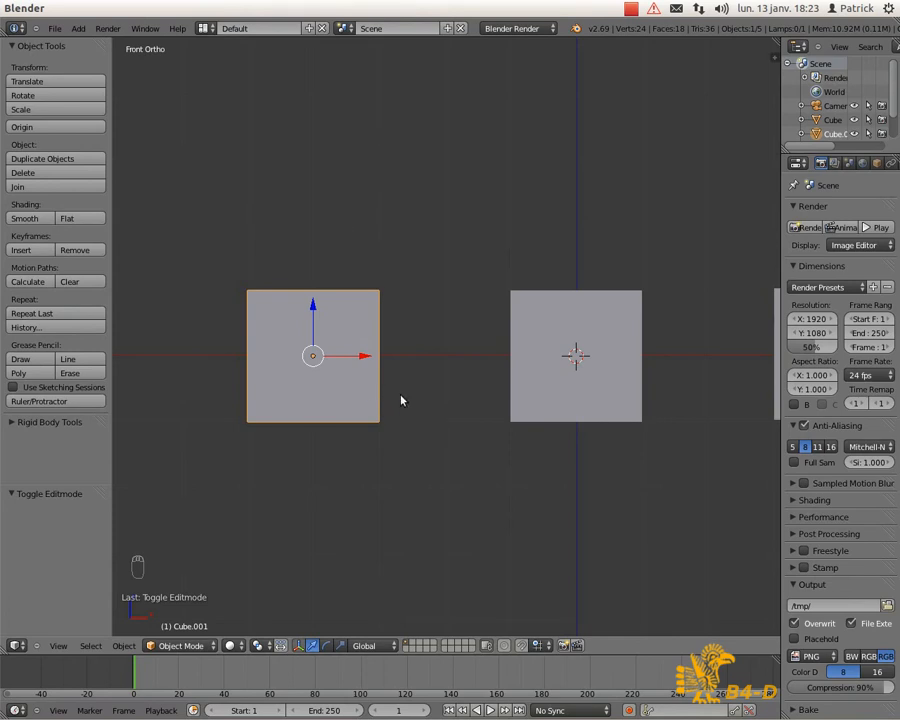
Step: Snap the 3D cursor to the centre of the left cube's selected bottom face in Edit Mode using Cursor to Selected
{"action": "key", "text": "Tab"}
{"action": "middle_click_drag", "start_coordinate": [361, 421], "coordinate": [332, 394]}
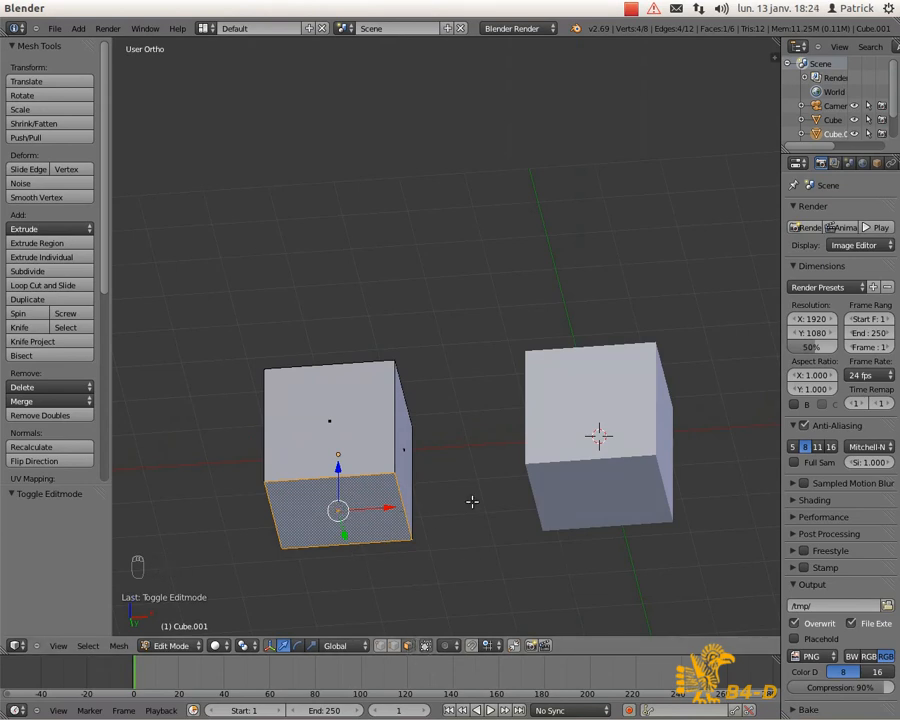
{"action": "key", "text": "shift+s"}
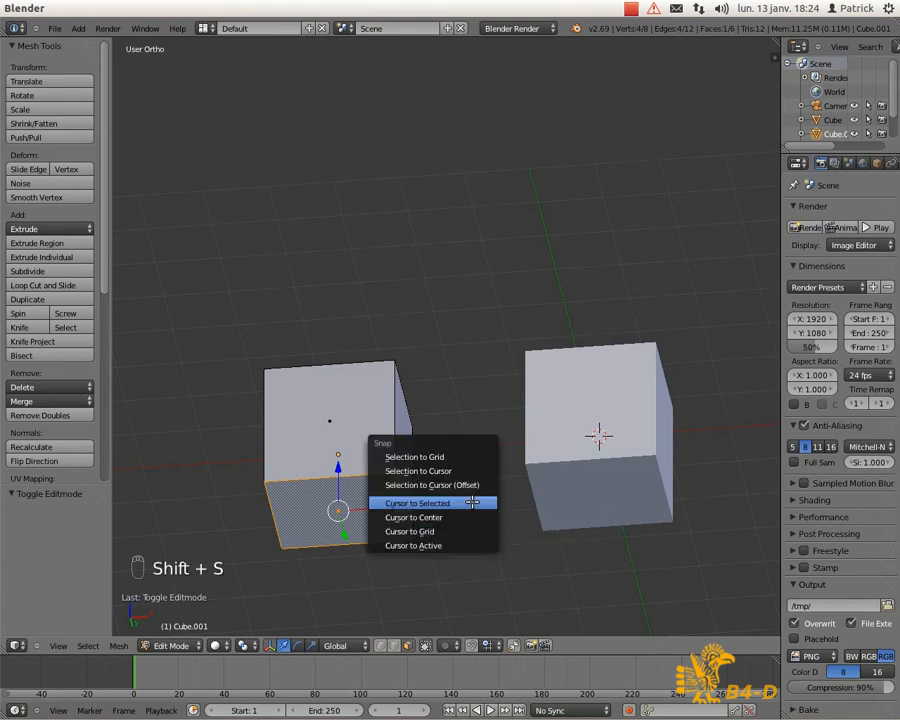
{"action": "left_click", "coordinate": [472, 502]}
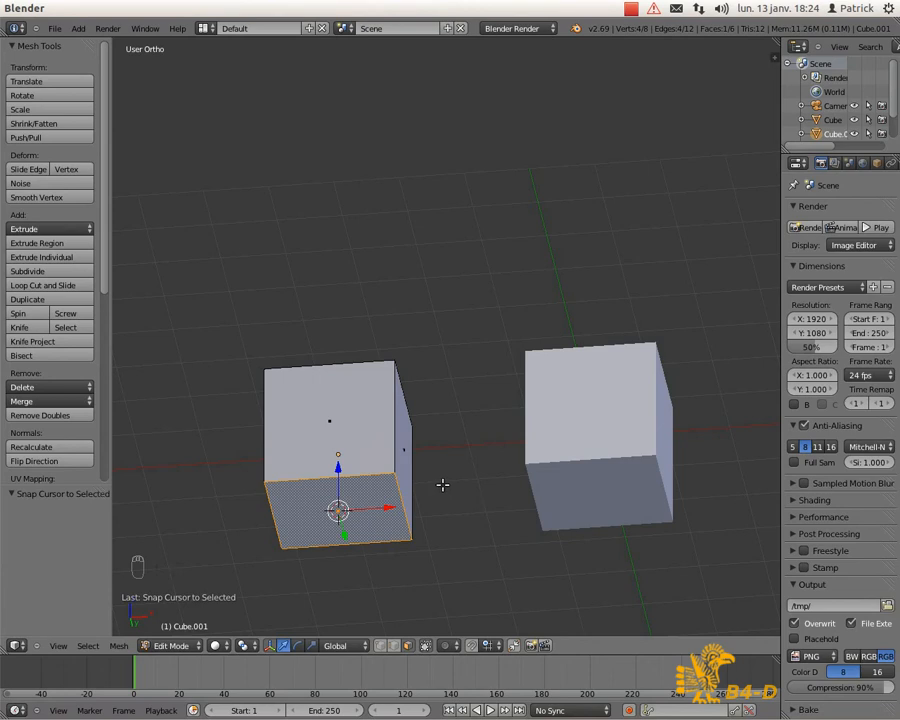
{"action": "key", "text": "KP_1"}
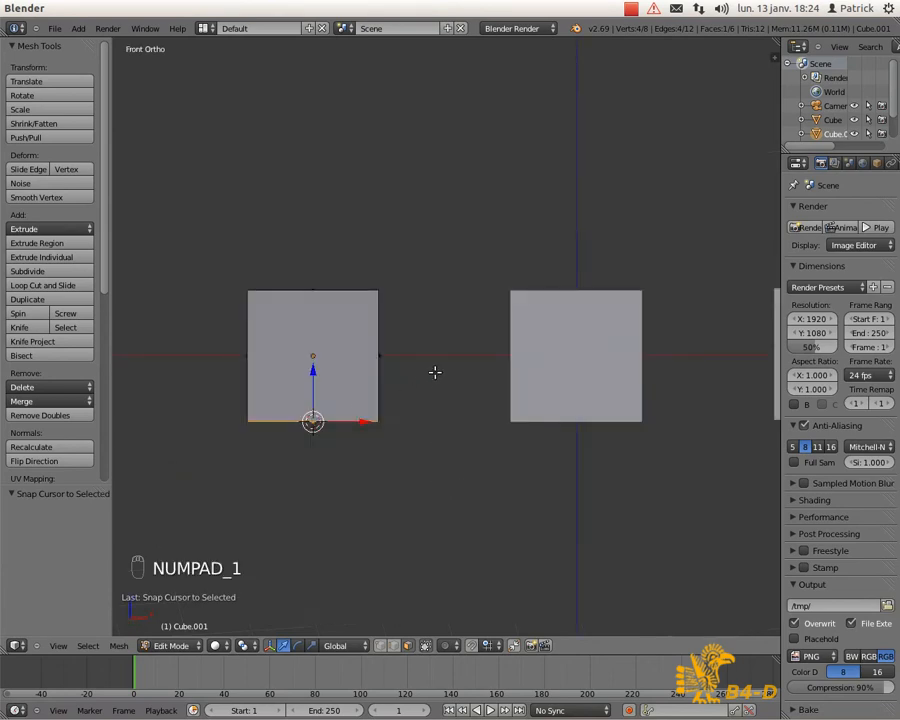
Step: Back in Object Mode, move the left cube's origin to its bottom face with Origin to 3D Cursor and view it from the front
{"action": "key", "text": "Tab"}
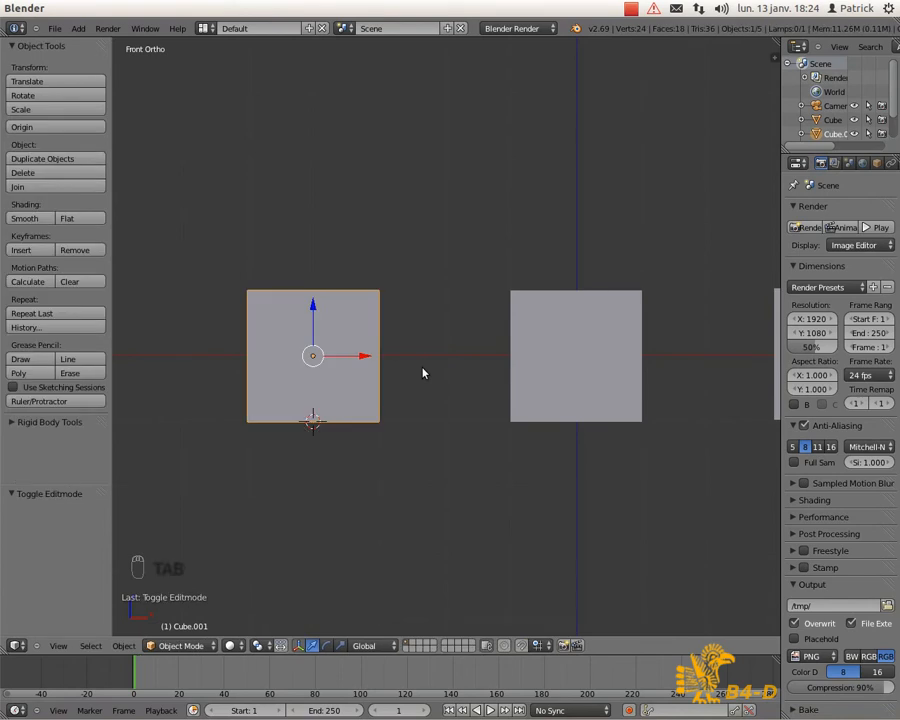
{"action": "key", "text": "ctrl+alt+shift+c"}
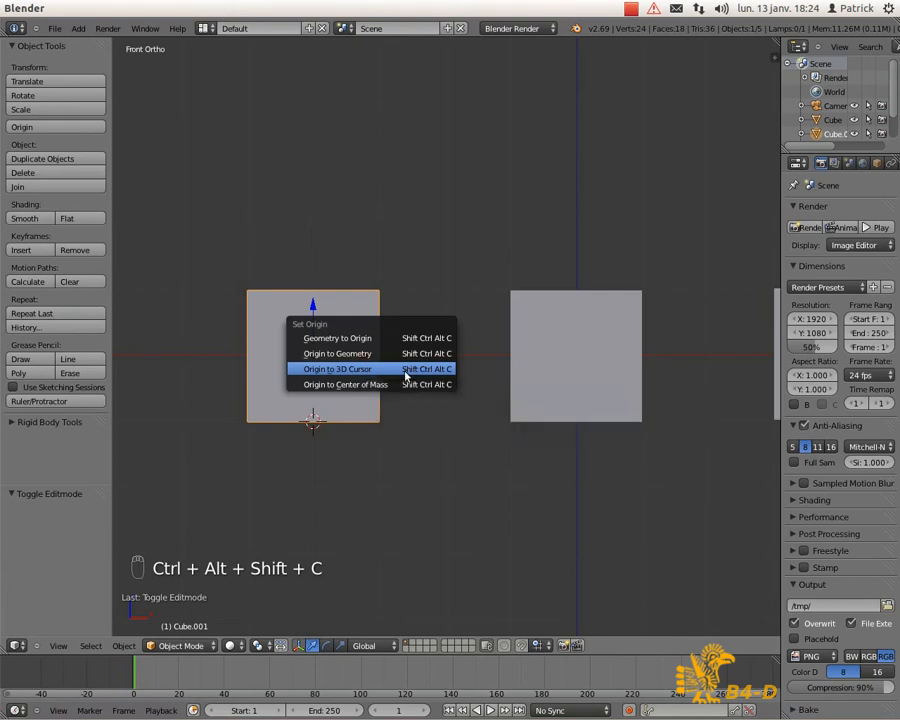
{"action": "left_click", "coordinate": [405, 372]}
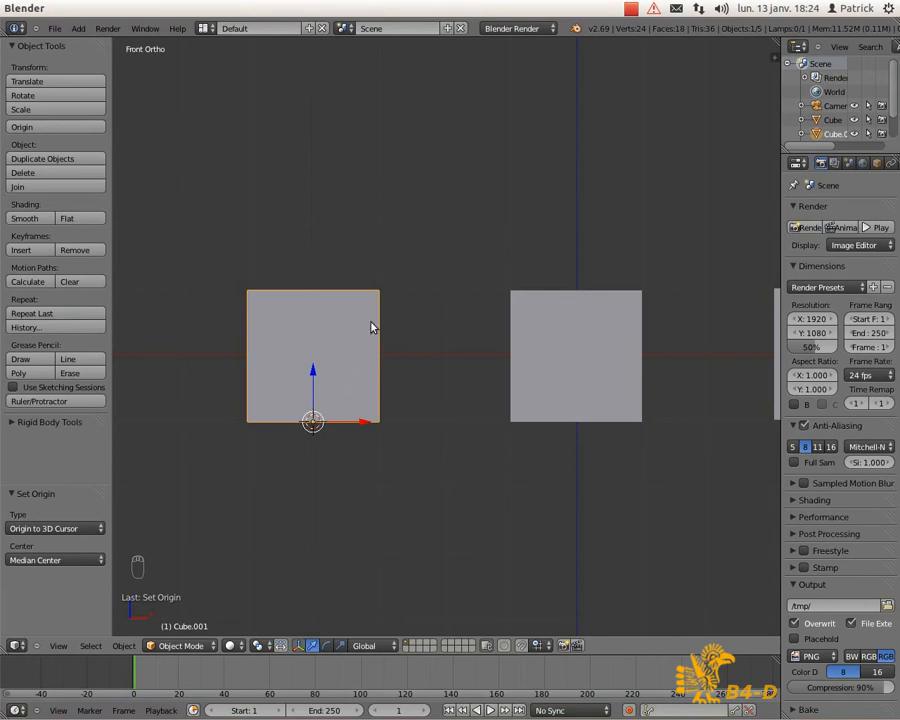
{"action": "middle_click_drag", "start_coordinate": [354, 337], "coordinate": [344, 434]}
{"action": "key", "text": "KP_1"}
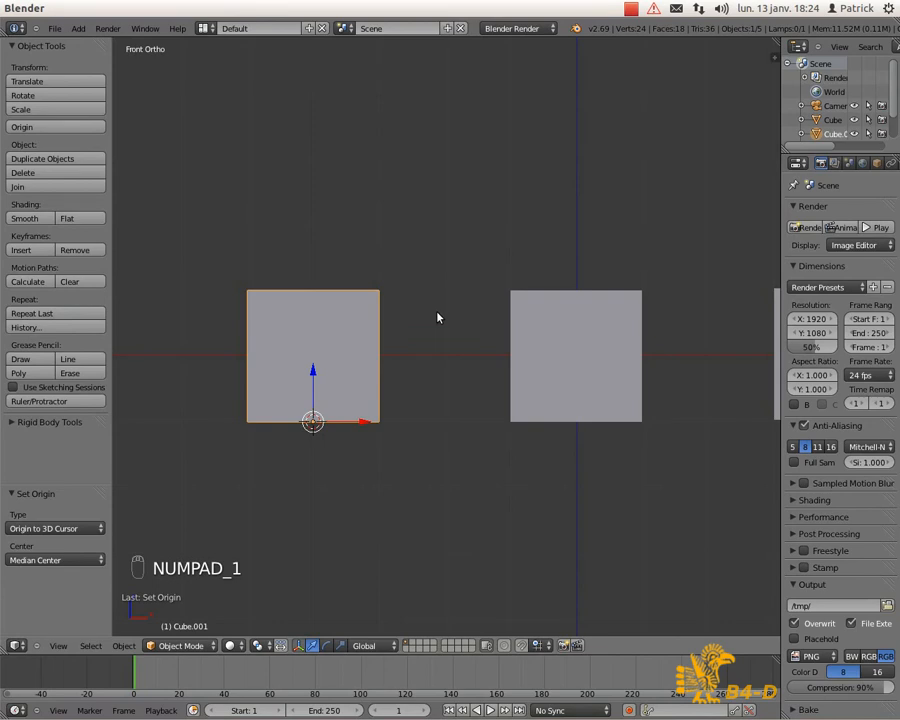
Step: Try scaling the left cube along Z by about 1.5 from the origin on its bottom face
{"action": "key", "text": "shift+z"}
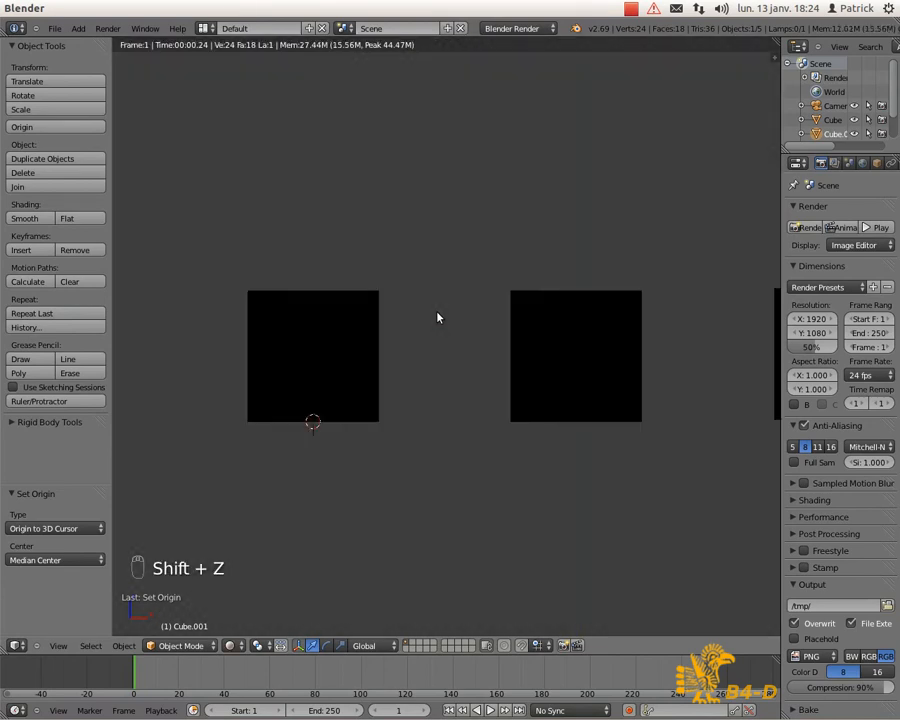
{"action": "key", "text": "shift+z"}
{"action": "key", "text": "Escape"}
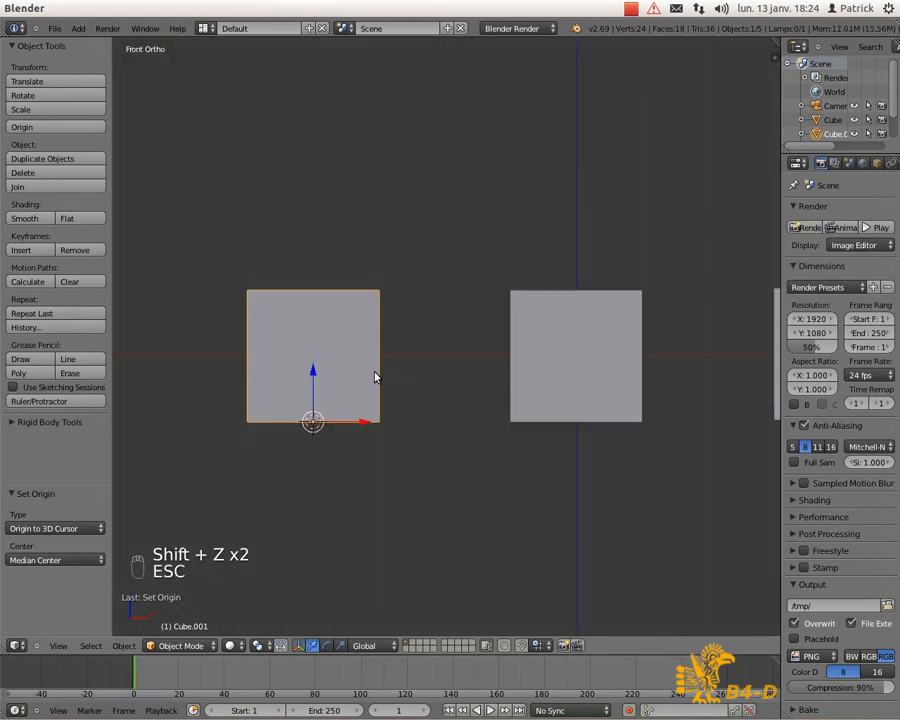
{"action": "key", "text": "s"}
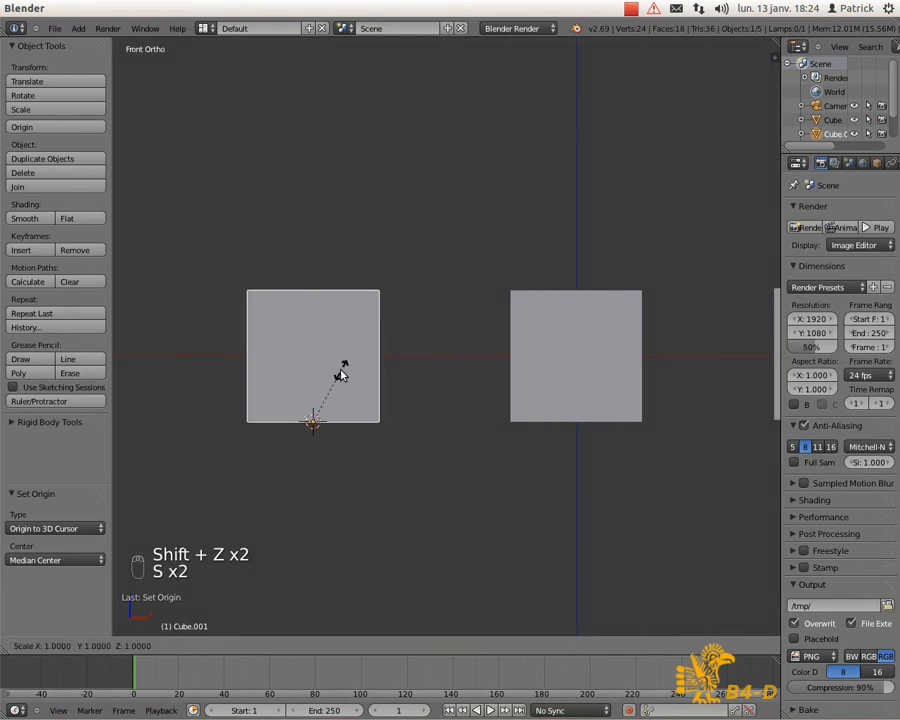
{"action": "key", "text": "z"}
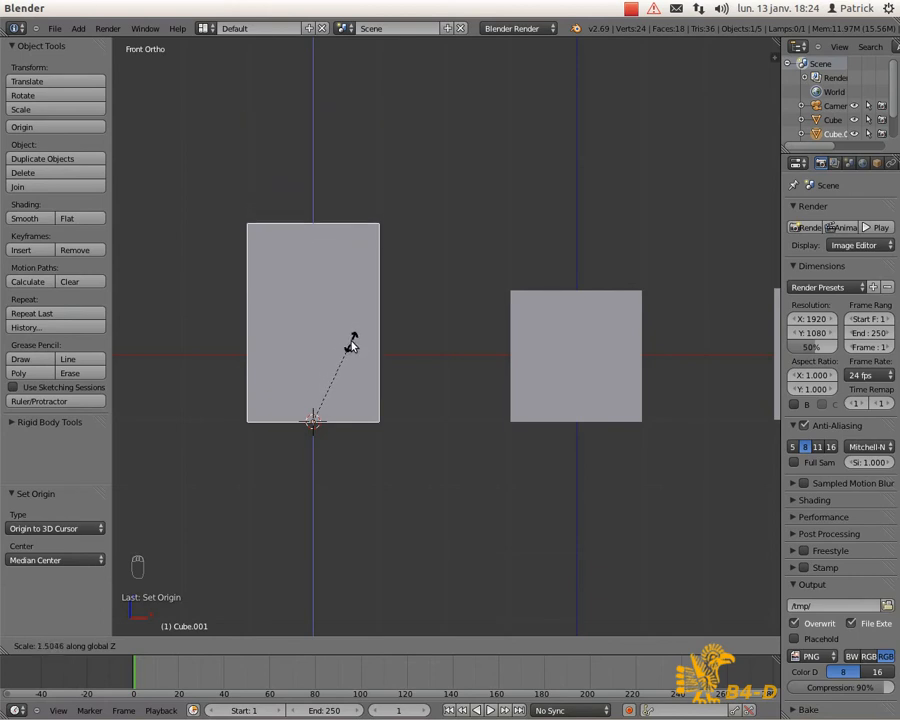
{"action": "key", "text": "Escape"}
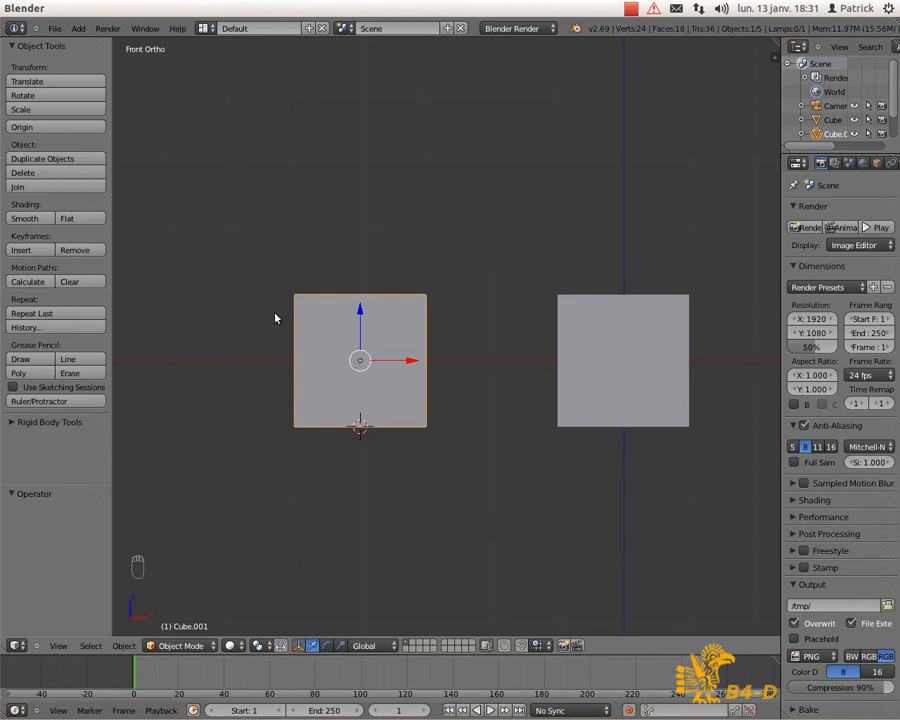
Step: Select the two vertices of the left cube's upper left edge in Edit Mode and snap the 3D cursor to their midpoint
{"action": "middle_click_drag", "start_coordinate": [273, 319], "coordinate": [305, 338]}
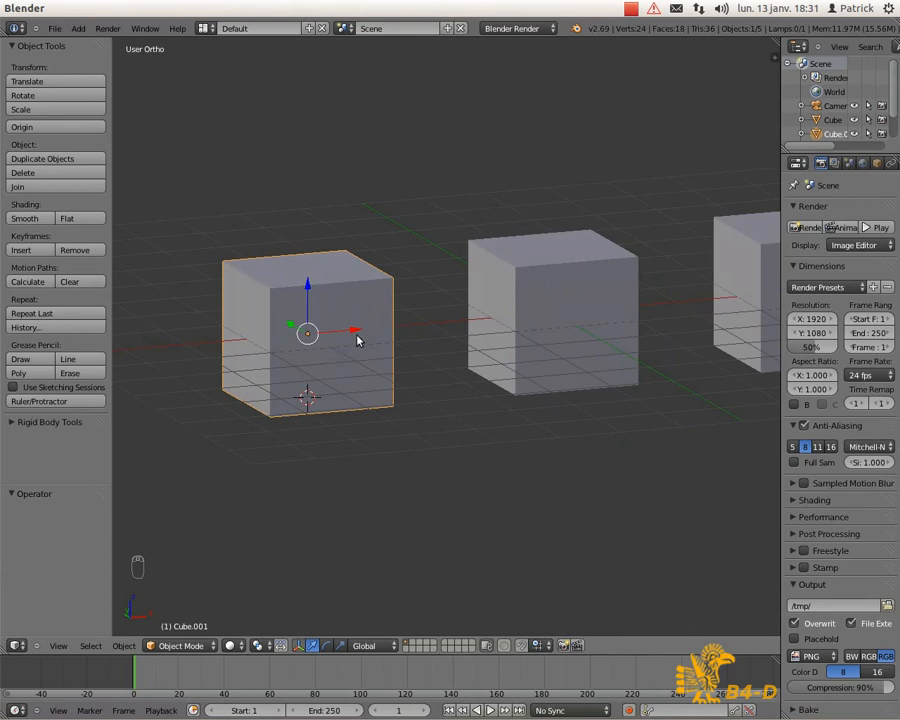
{"action": "key", "text": "Tab"}
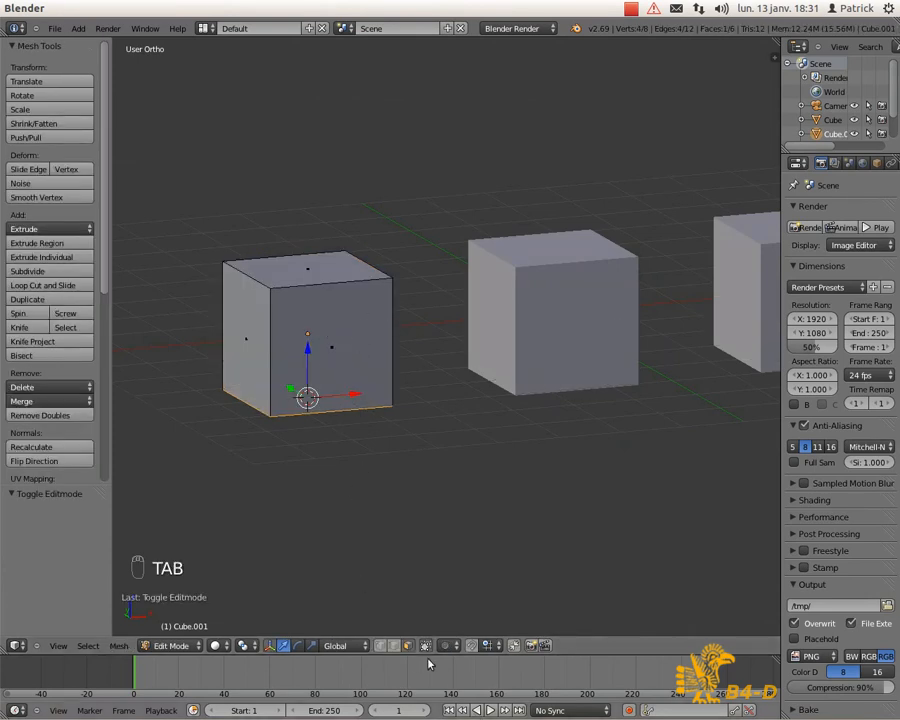
{"action": "left_click", "coordinate": [380, 647]}
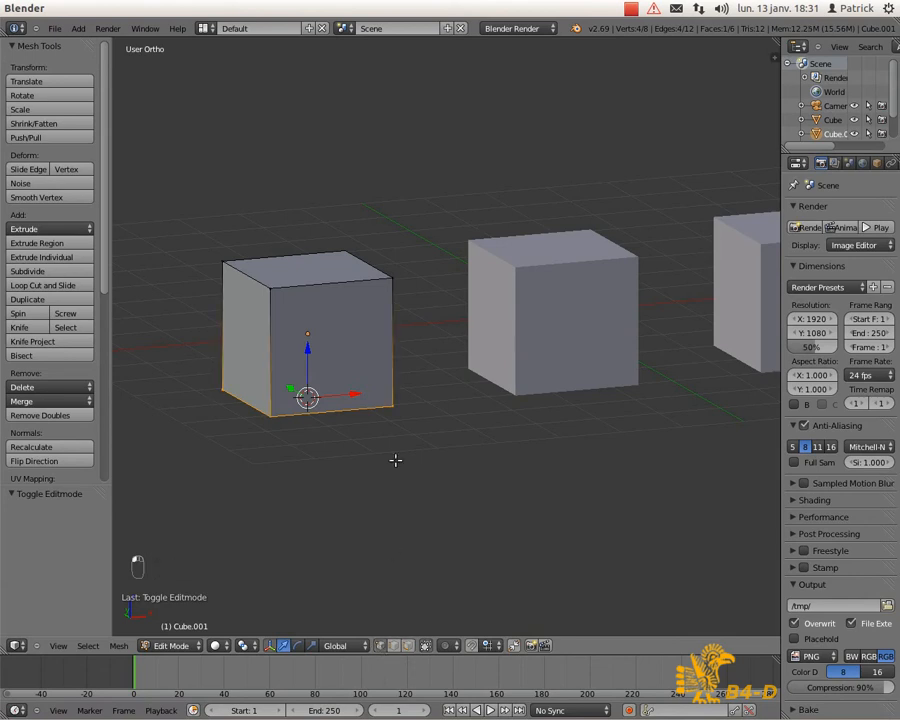
{"action": "right_click", "coordinate": [270, 287]}
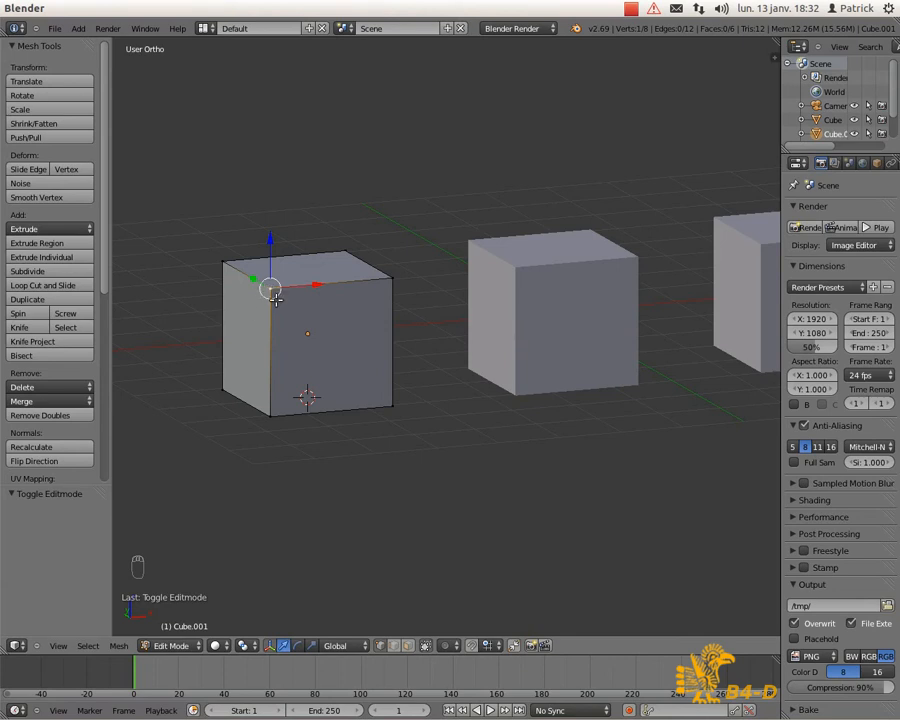
{"action": "right_click", "coordinate": [223, 262], "text": "shift"}
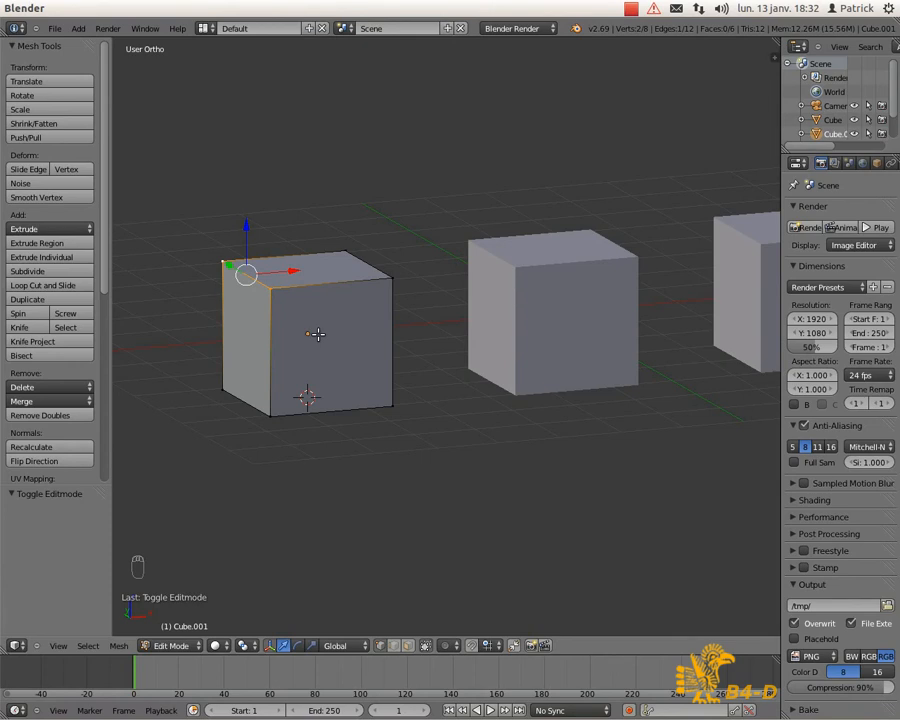
{"action": "key", "text": "shift+s"}
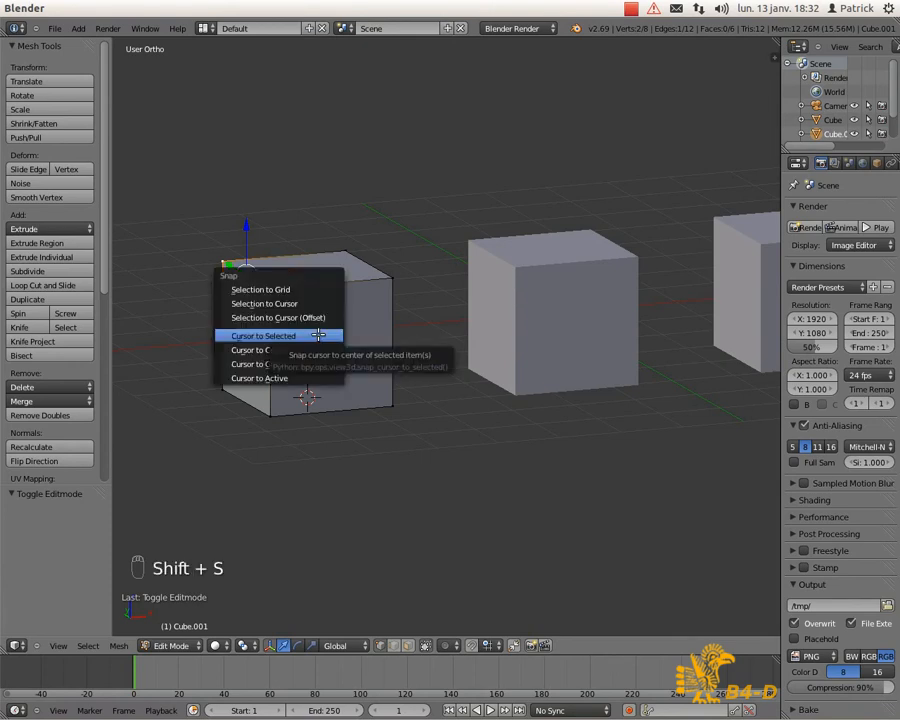
{"action": "left_click", "coordinate": [318, 335]}
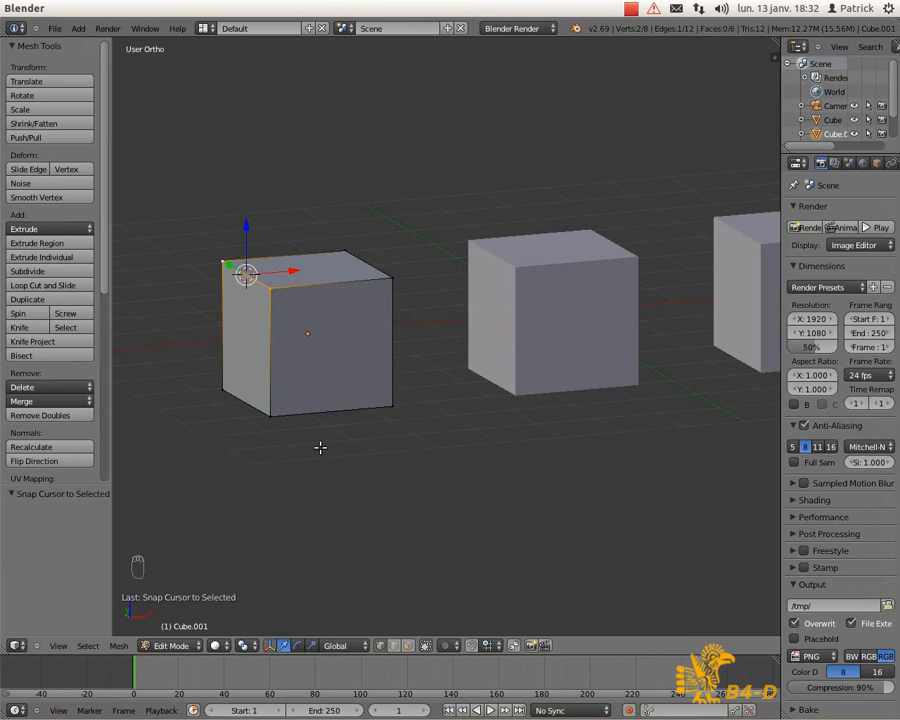
Step: Return to Object Mode and move the left cube's origin to the upper left edge using Origin to 3D Cursor
{"action": "key", "text": "Tab"}
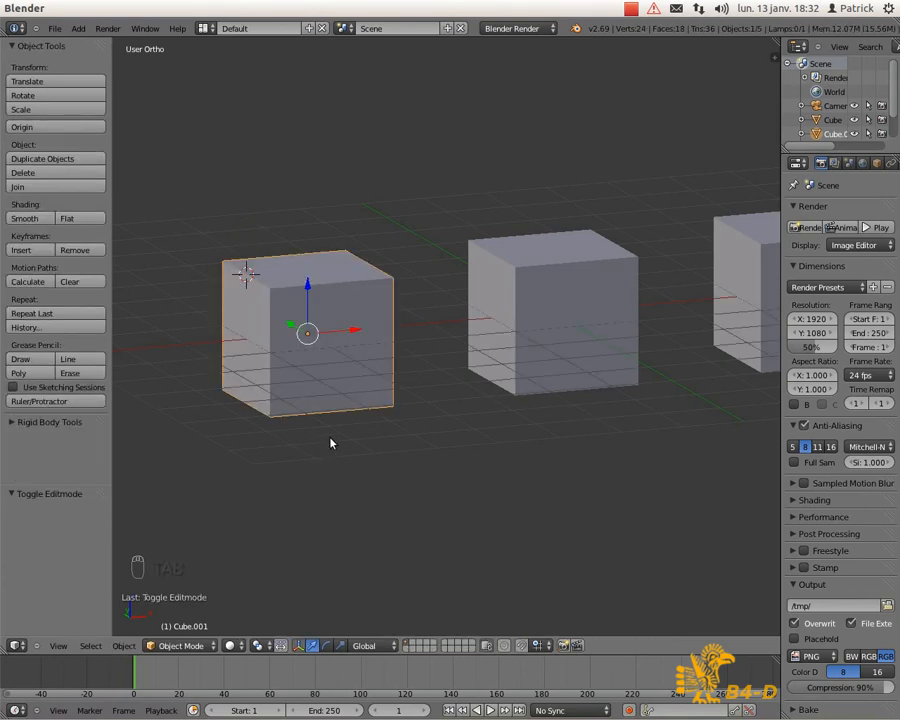
{"action": "key", "text": "ctrl+alt+shift+c"}
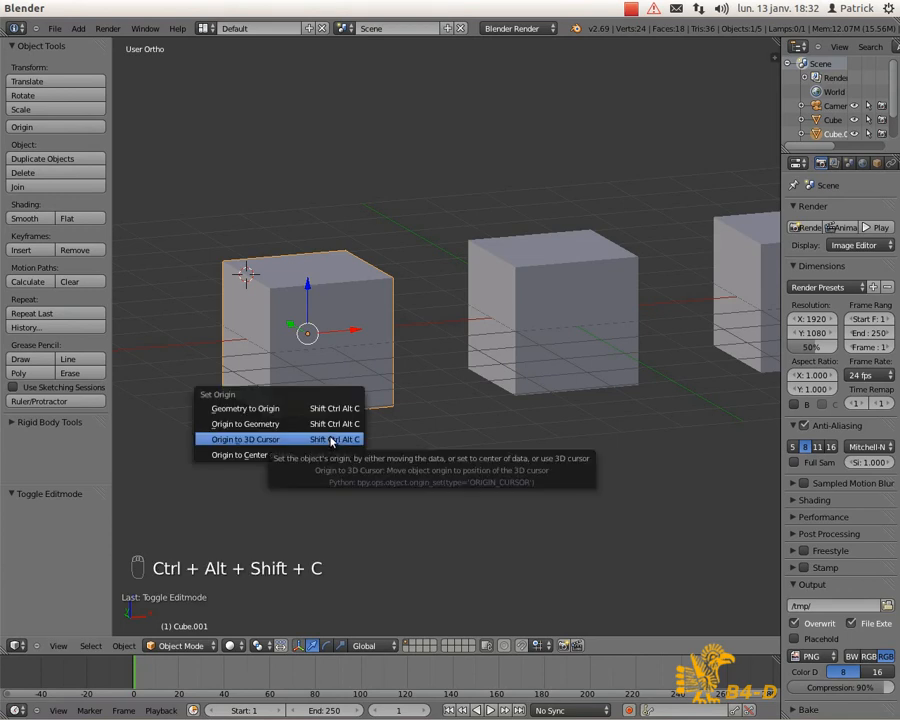
{"action": "left_click", "coordinate": [331, 441]}
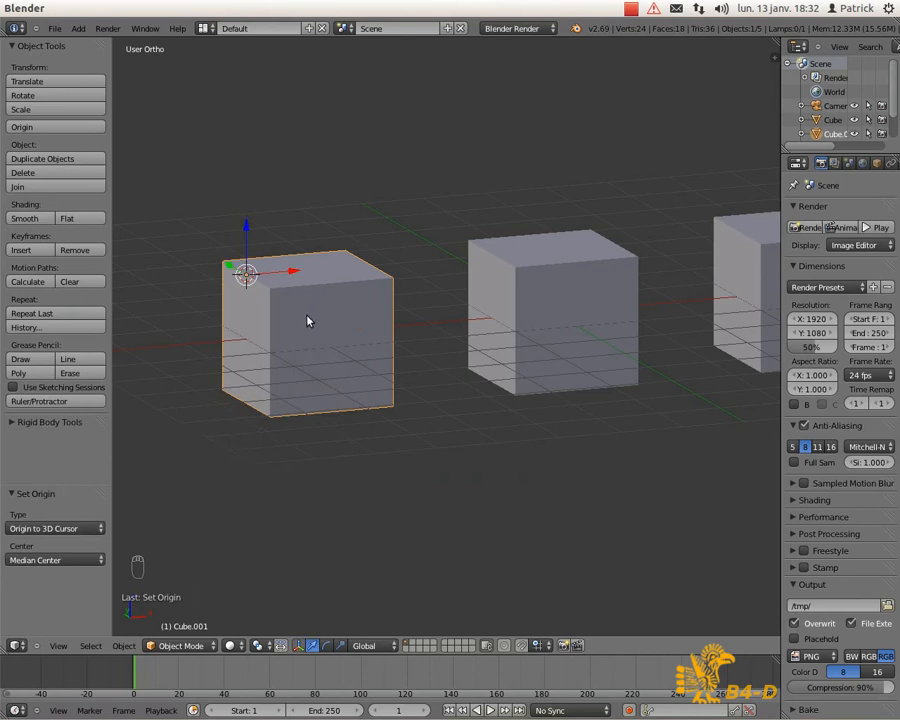
Step: In front view, try scaling the left cube uniformly by about 1.54 from the origin on its upper left edge
{"action": "scroll", "coordinate": [307, 320], "scroll_direction": "up", "scroll_amount": 2}
{"action": "middle_click_drag", "start_coordinate": [432, 364], "coordinate": [395, 360]}
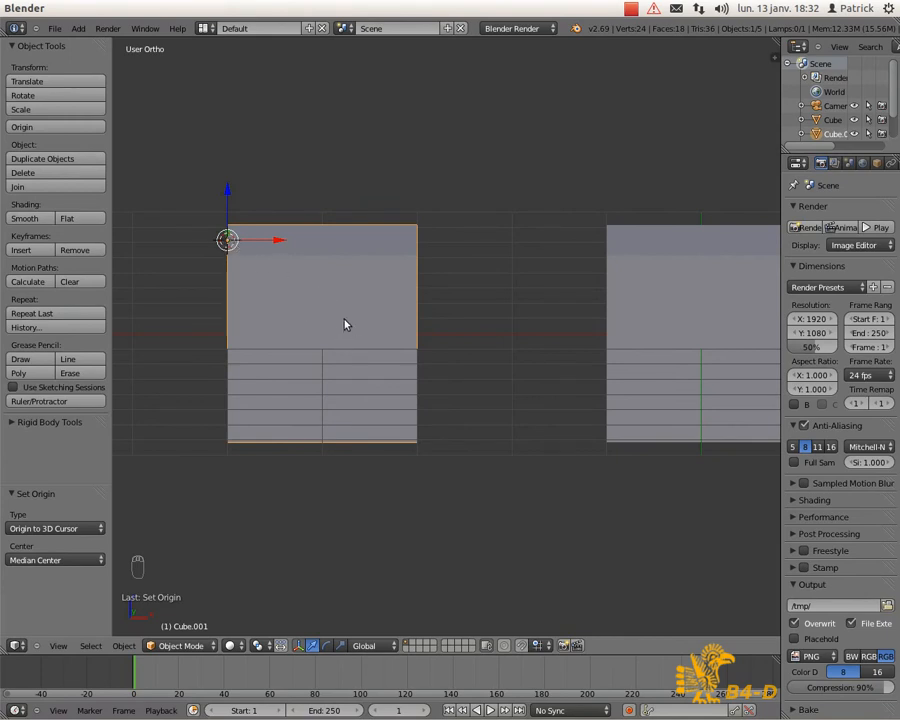
{"action": "key", "text": "KP_1"}
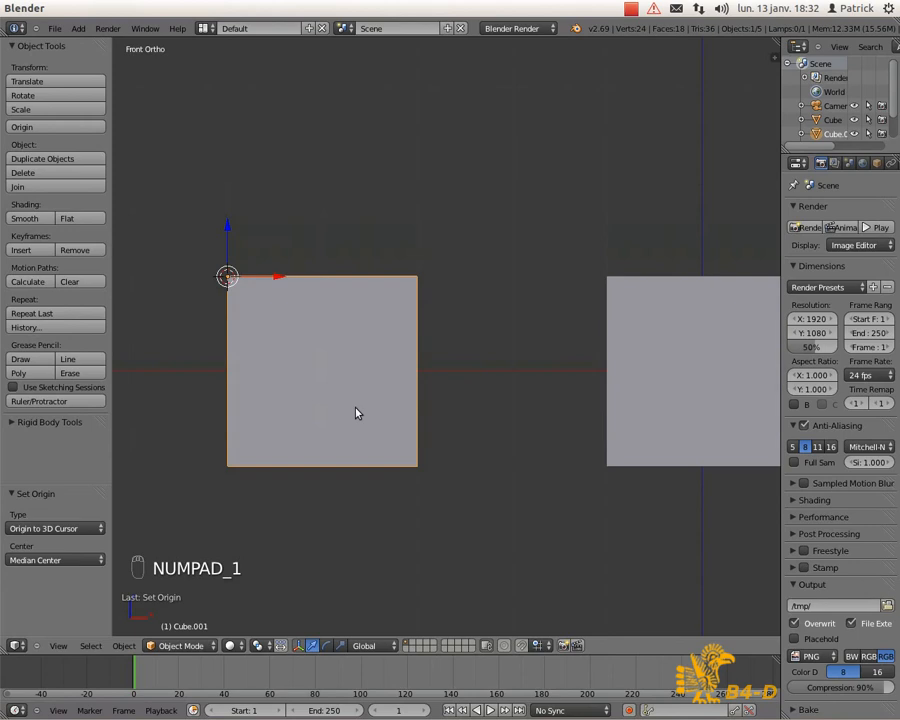
{"action": "key", "text": "s"}
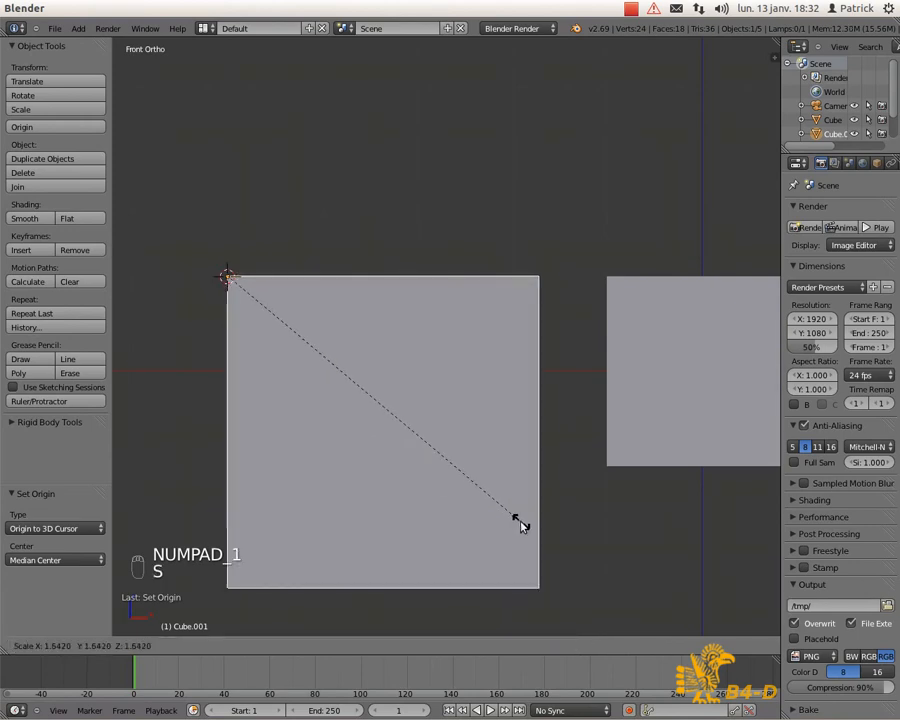
{"action": "left_click", "coordinate": [415, 461]}
Step: Try scaling the left cube along Y from the origin on its upper left edge
{"action": "middle_click_drag", "start_coordinate": [285, 349], "coordinate": [388, 416]}
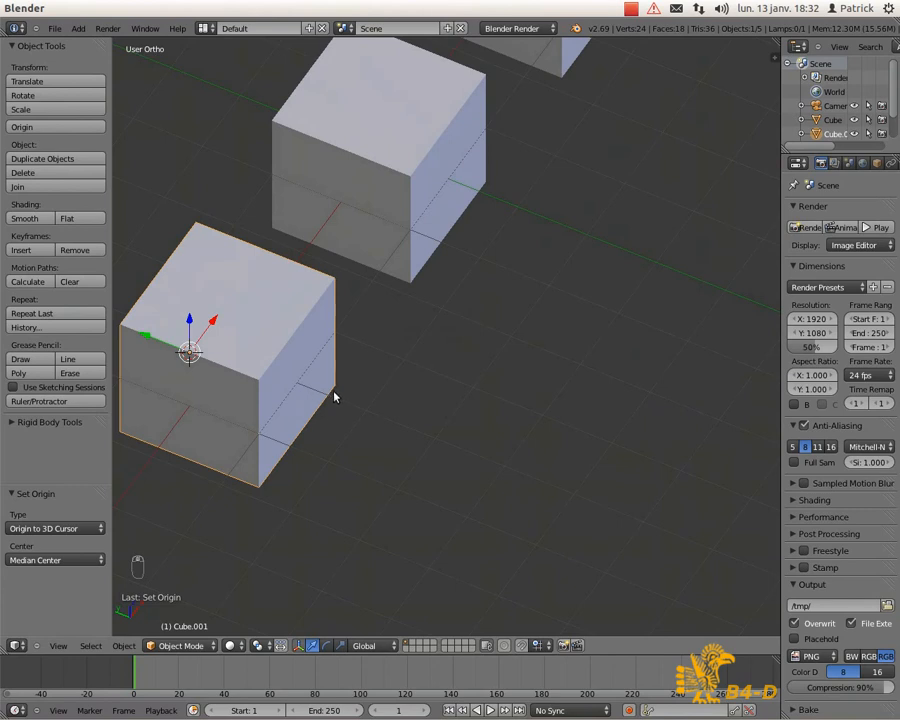
{"action": "key", "text": "s"}
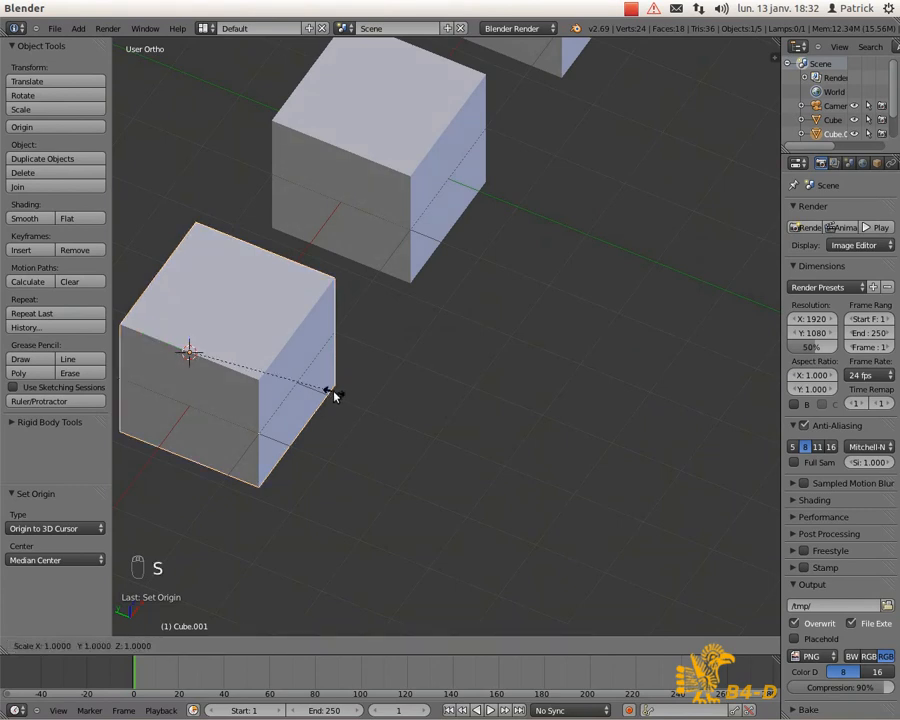
{"action": "key", "text": "y"}
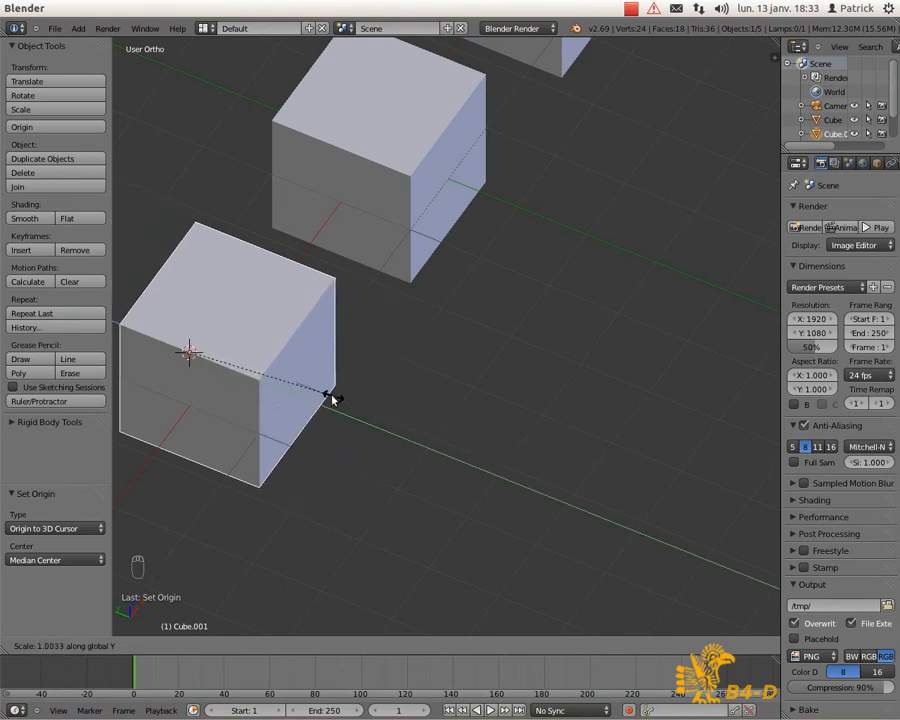
{"action": "right_click", "coordinate": [374, 421]}
{"action": "middle_click_drag", "start_coordinate": [440, 407], "coordinate": [357, 350]}
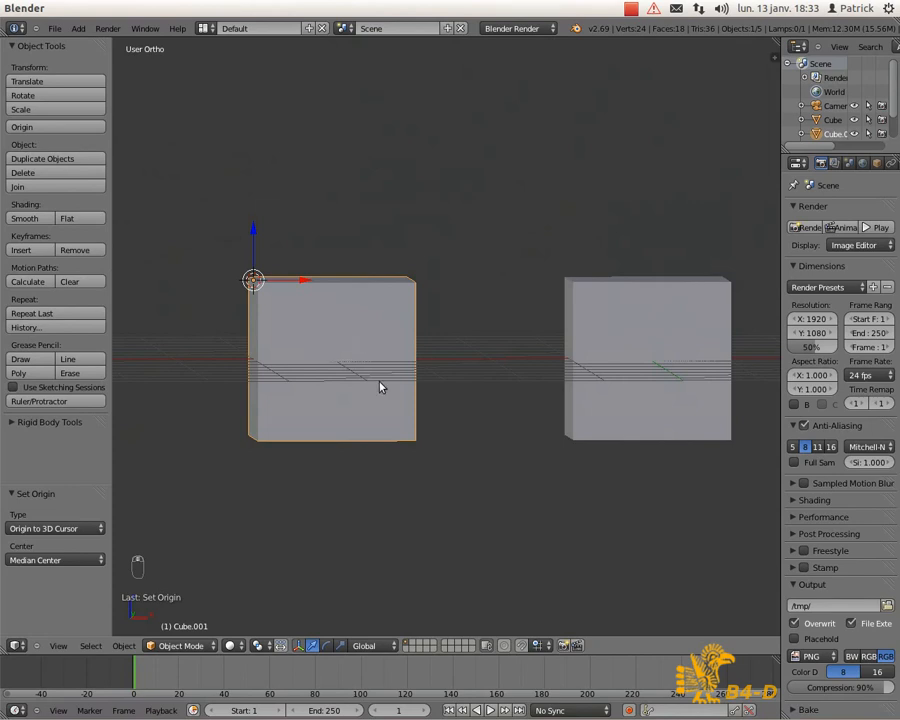
{"action": "middle_click_drag", "start_coordinate": [401, 399], "coordinate": [438, 463]}
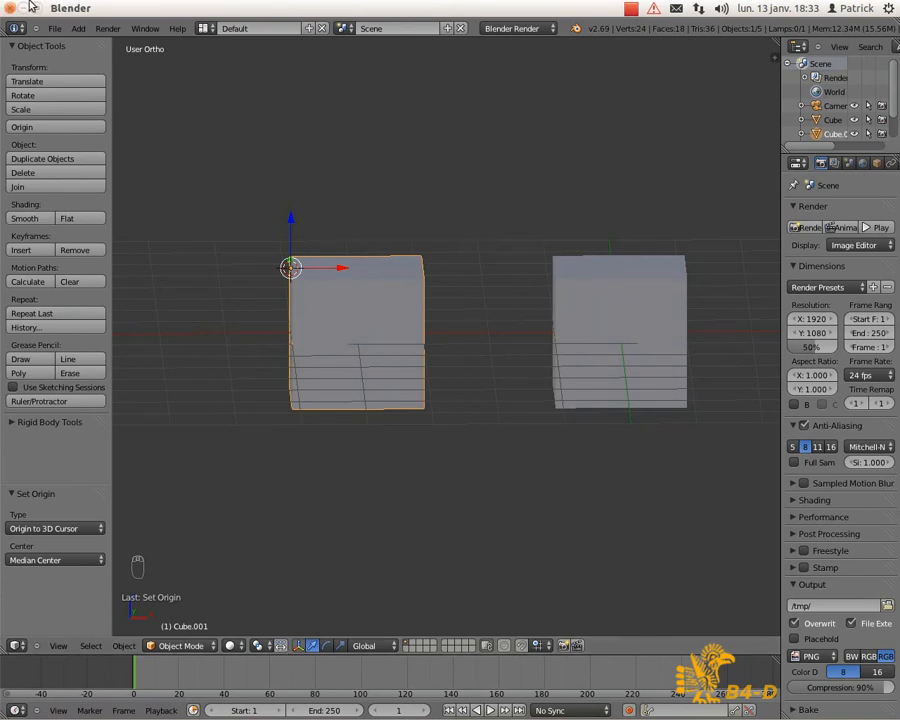
{"action": "key", "text": "KP_1"}
{"action": "key", "text": "Tab"}
{"action": "key", "text": "Tab"}
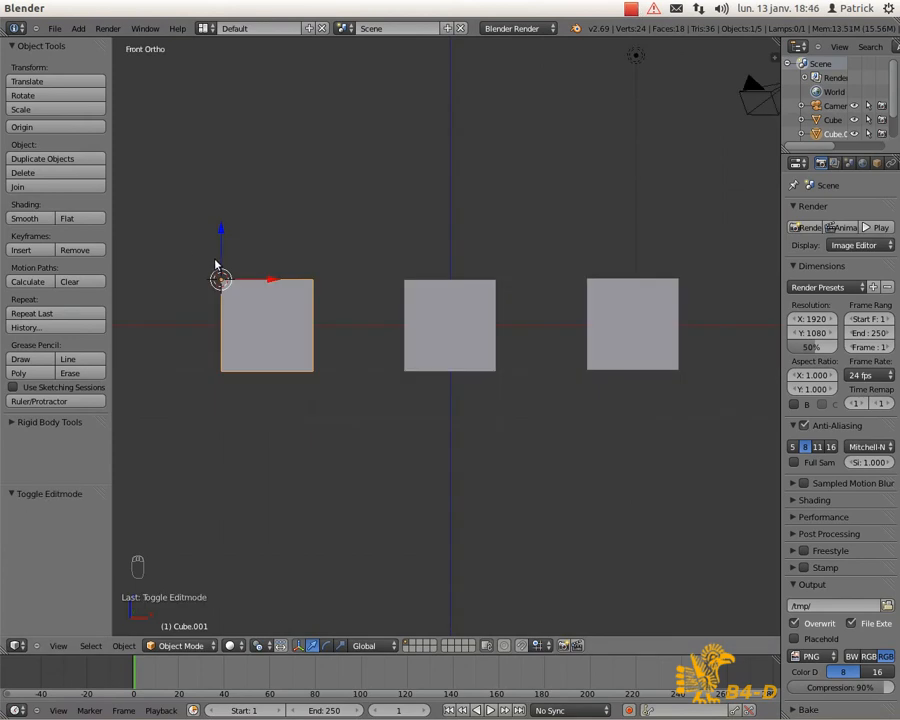
Step: Hide the 3D transform manipulator on the left cube and show it again
{"action": "left_click", "coordinate": [242, 648]}
{"action": "left_click", "coordinate": [262, 647]}
{"action": "left_click", "coordinate": [297, 646]}
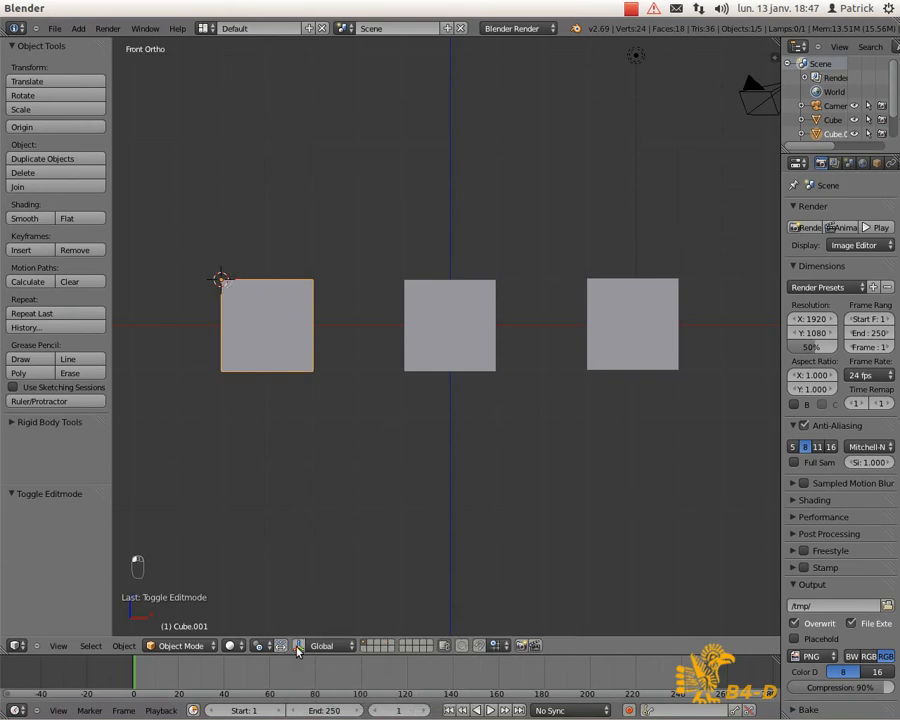
{"action": "left_click", "coordinate": [297, 646]}
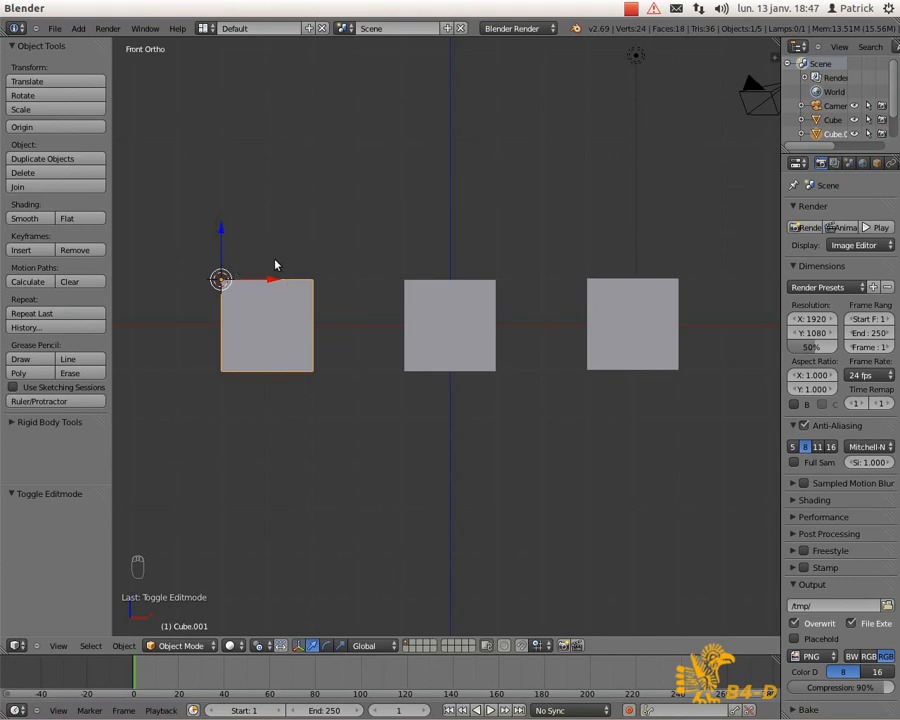
Step: With the rotate manipulator, try rotating the left cube about 7.5° around global Y and about 138° around X from its edge origin
{"action": "middle_click_drag", "start_coordinate": [276, 265], "coordinate": [241, 287]}
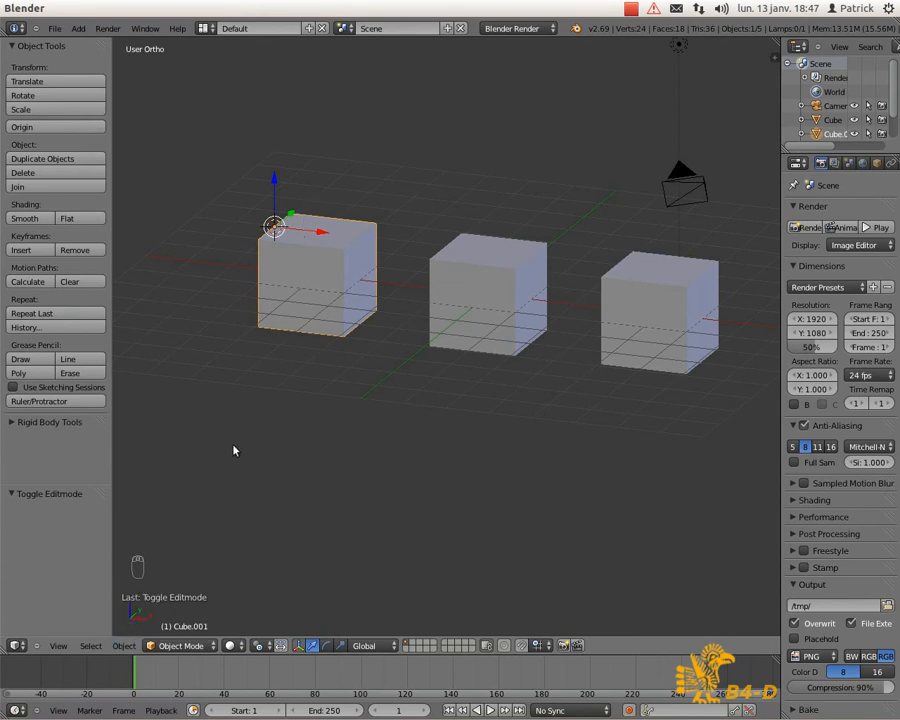
{"action": "middle_click_drag", "start_coordinate": [285, 466], "coordinate": [322, 471]}
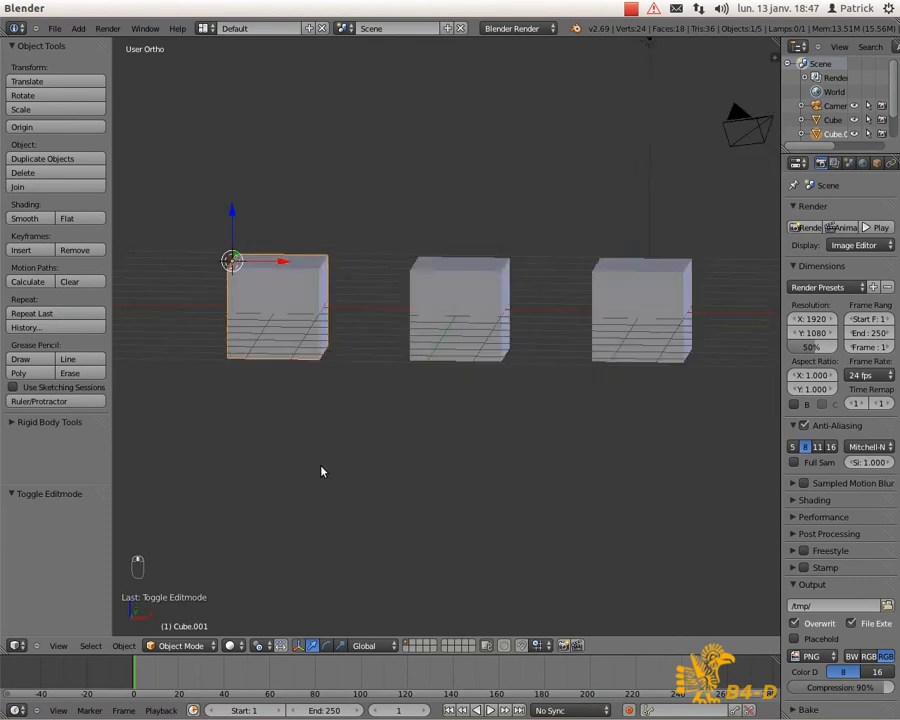
{"action": "left_click", "coordinate": [326, 646]}
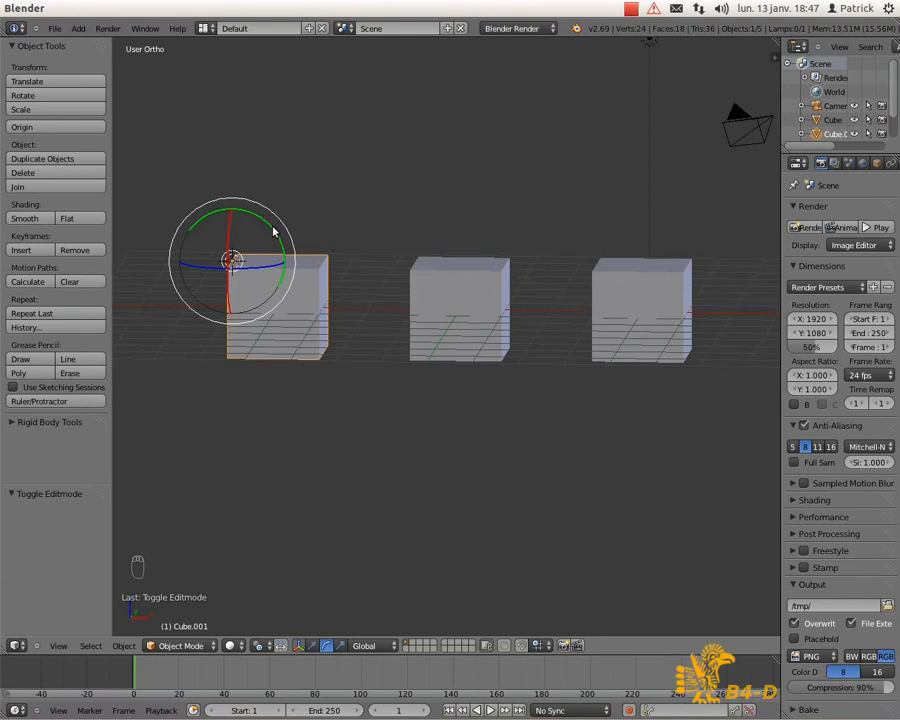
{"action": "mouse_move", "coordinate": [329, 327]}
{"action": "middle_mouse_down"}
{"action": "mouse_move", "coordinate": [331, 364]}
{"action": "mouse_move", "coordinate": [348, 400]}
{"action": "mouse_move", "coordinate": [336, 326]}
{"action": "middle_mouse_up"}
{"action": "middle_click_drag", "start_coordinate": [282, 287], "coordinate": [237, 207]}
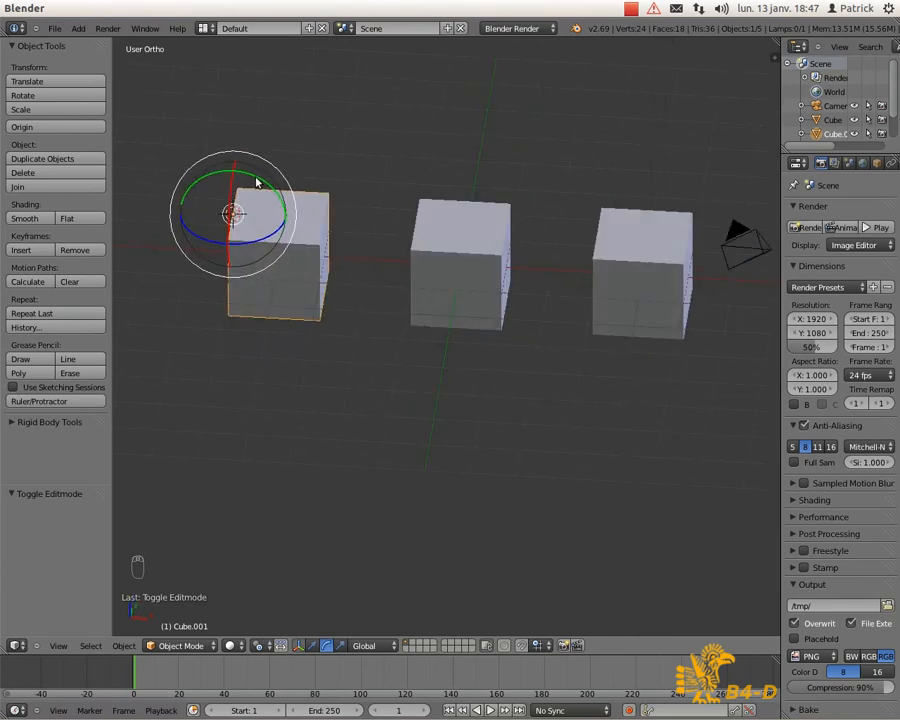
{"action": "middle_click_drag", "start_coordinate": [281, 193], "coordinate": [278, 228]}
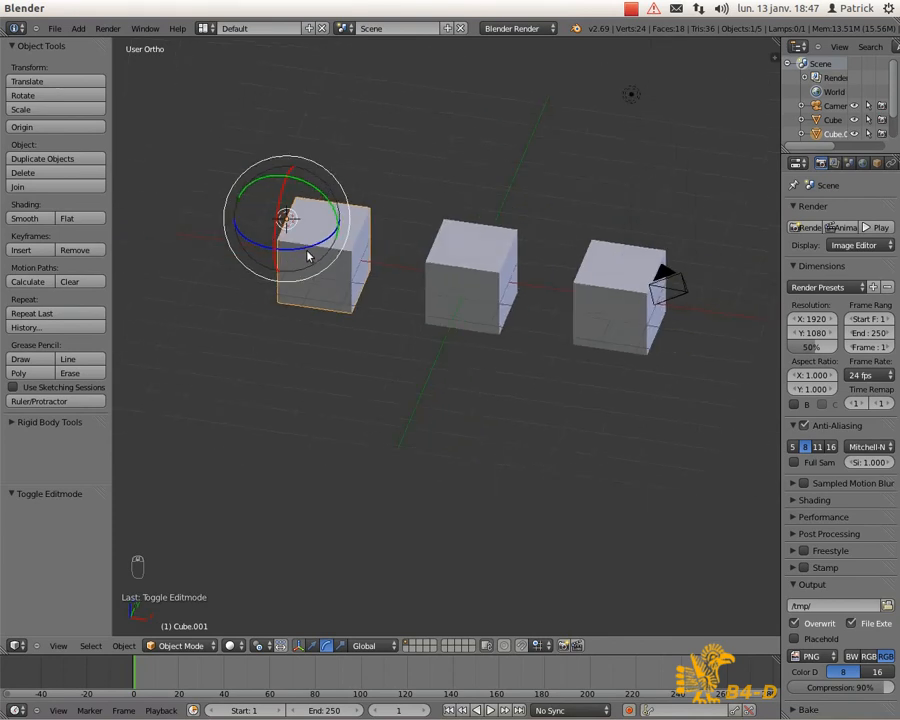
{"action": "left_click", "coordinate": [303, 185]}
{"action": "left_click_drag", "start_coordinate": [303, 185], "coordinate": [280, 202]}
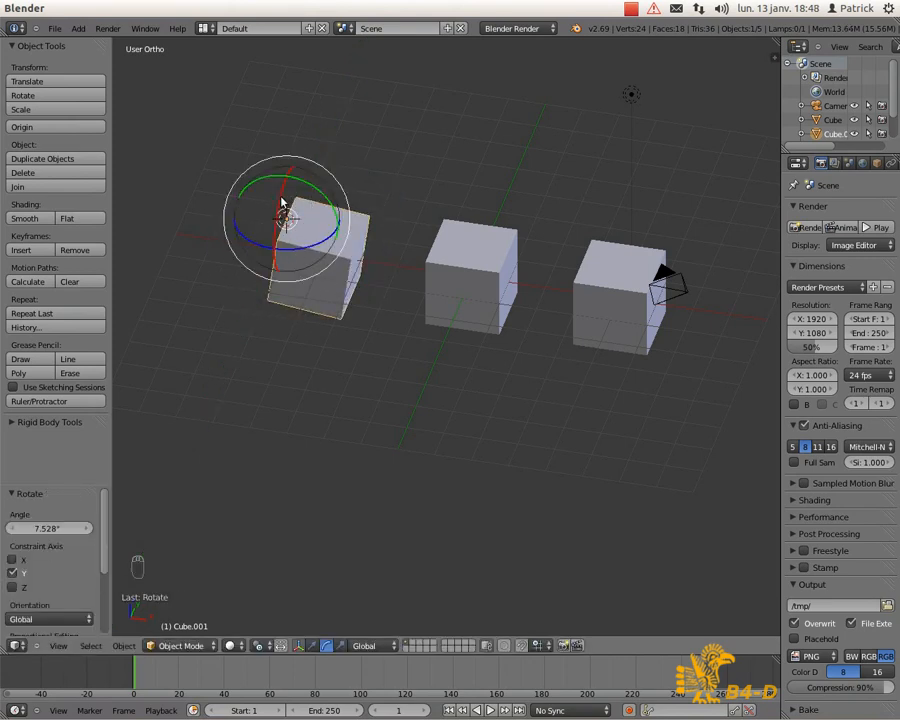
{"action": "key", "text": "r"}
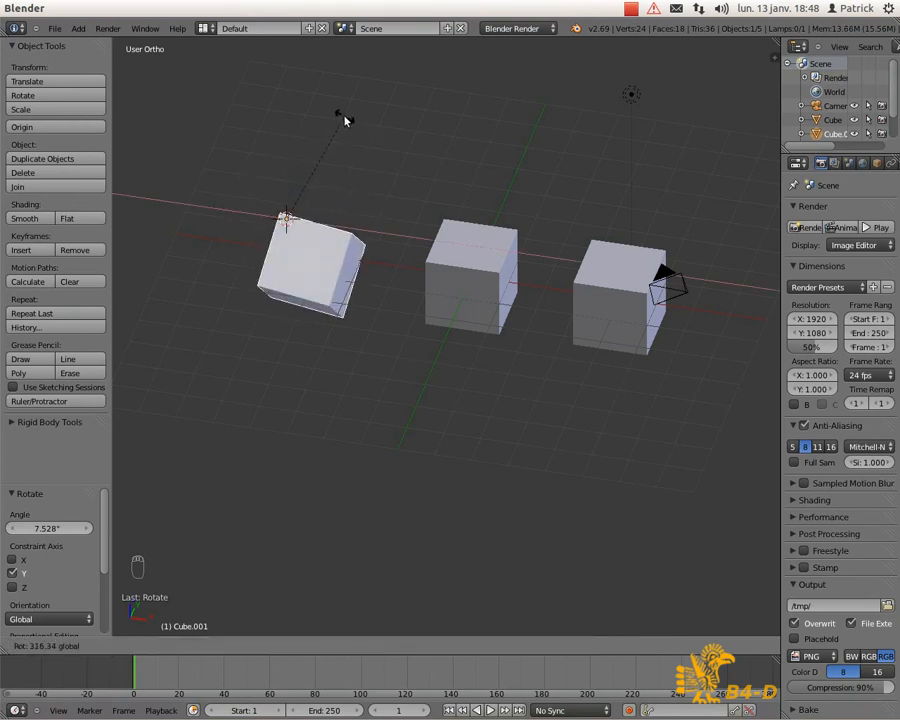
{"action": "left_click", "coordinate": [234, 276]}
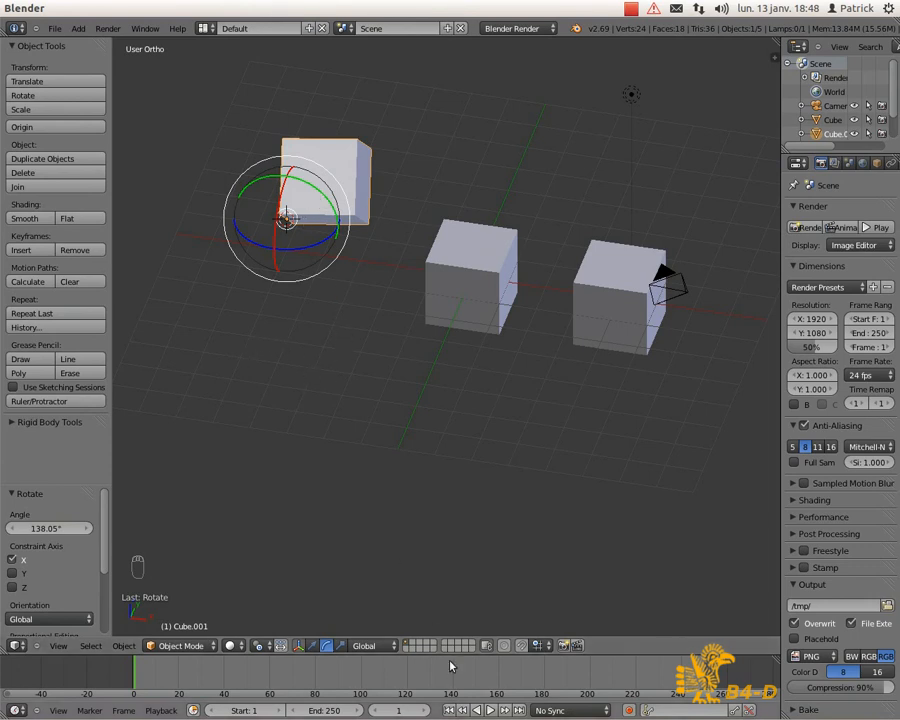
Step: With the scale manipulator, try scaling the left cube by about 2.25 along global X and about 0.89 along Y
{"action": "left_click", "coordinate": [341, 646]}
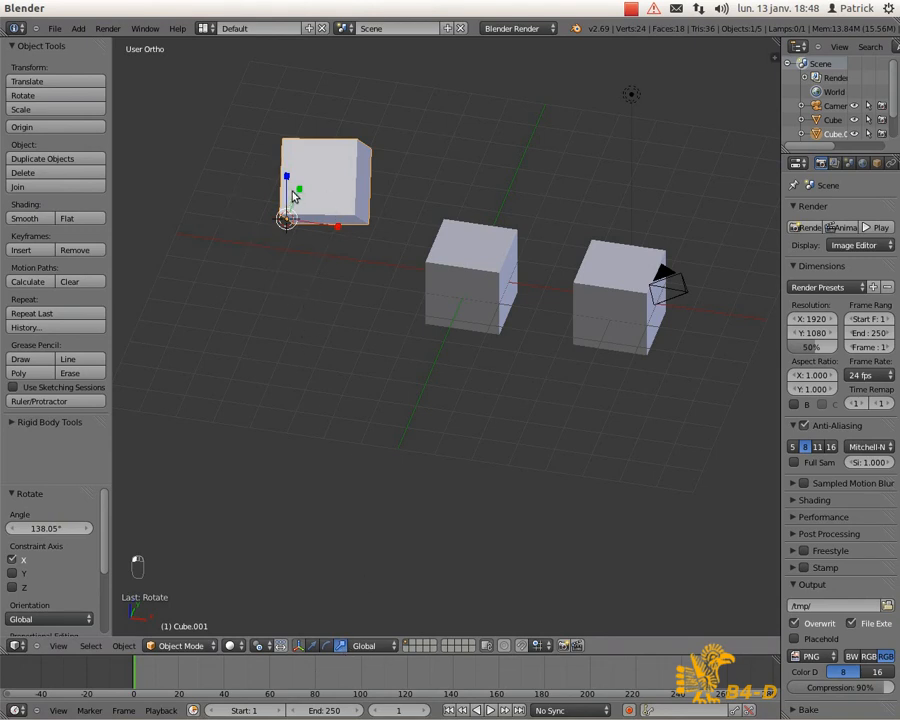
{"action": "key", "text": "s"}
{"action": "key", "text": "x"}
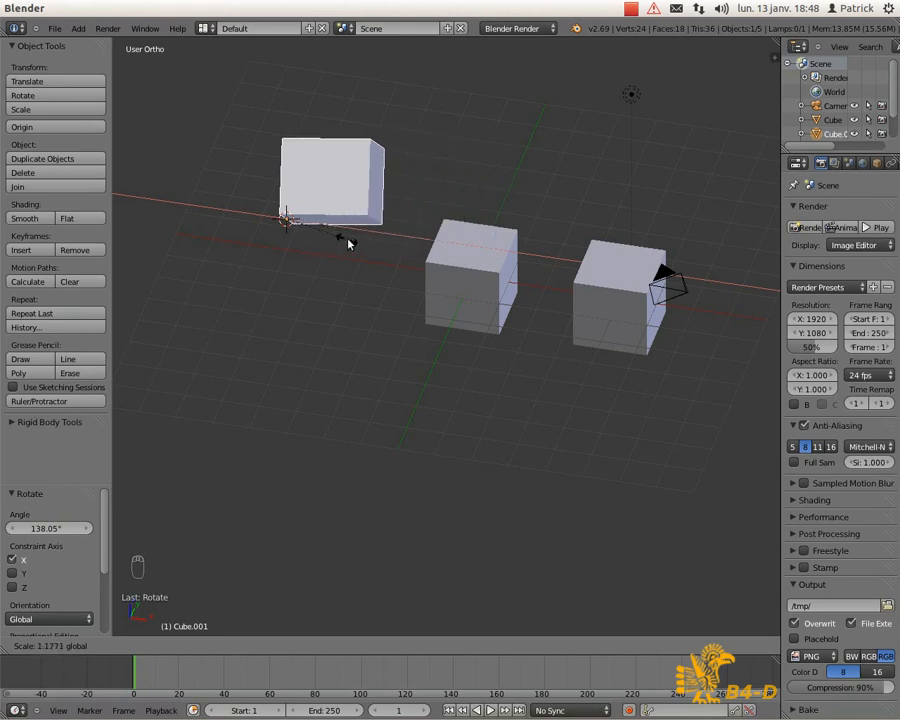
{"action": "left_click", "coordinate": [380, 256]}
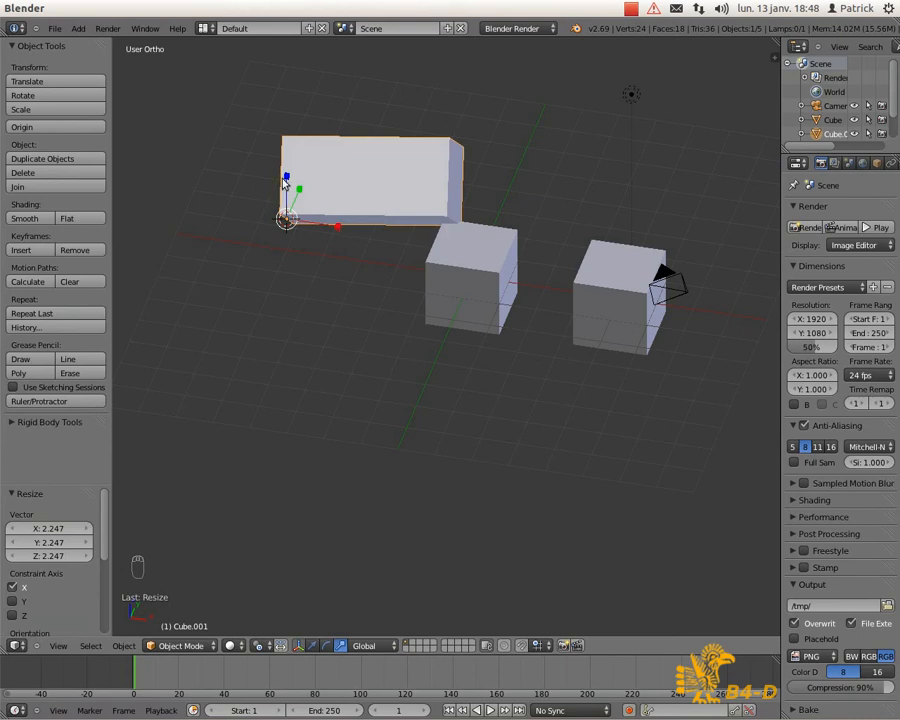
{"action": "left_click_drag", "start_coordinate": [287, 180], "coordinate": [311, 213]}
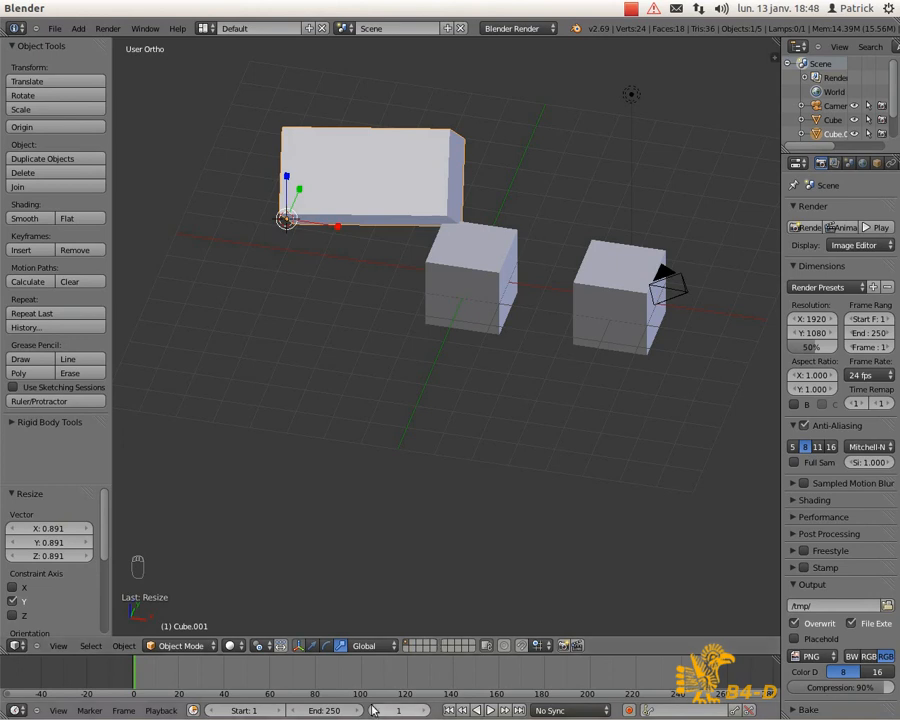
Step: Turn the transform manipulator off and on again, and set it back to translation mode
{"action": "left_click", "coordinate": [298, 647]}
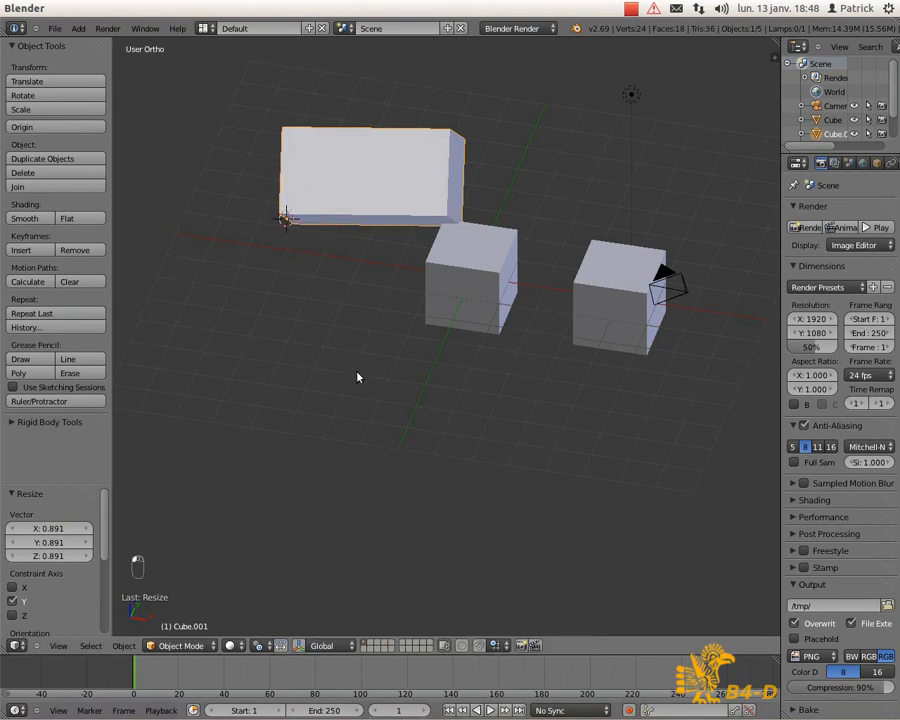
{"action": "left_click", "coordinate": [299, 647]}
{"action": "left_click", "coordinate": [313, 646]}
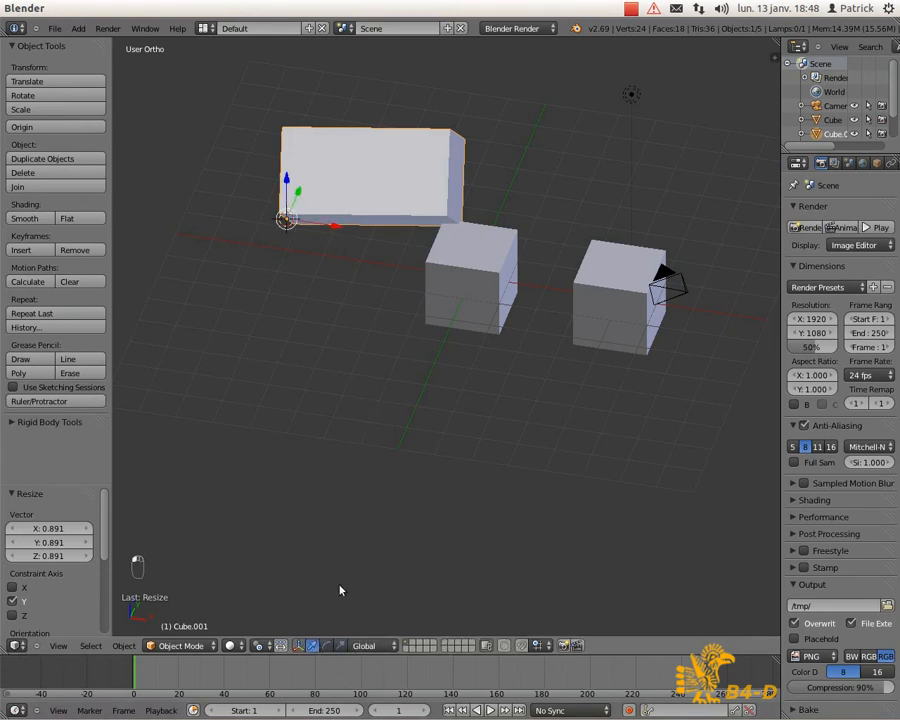
{"action": "middle_click_drag", "start_coordinate": [335, 343], "coordinate": [349, 391]}
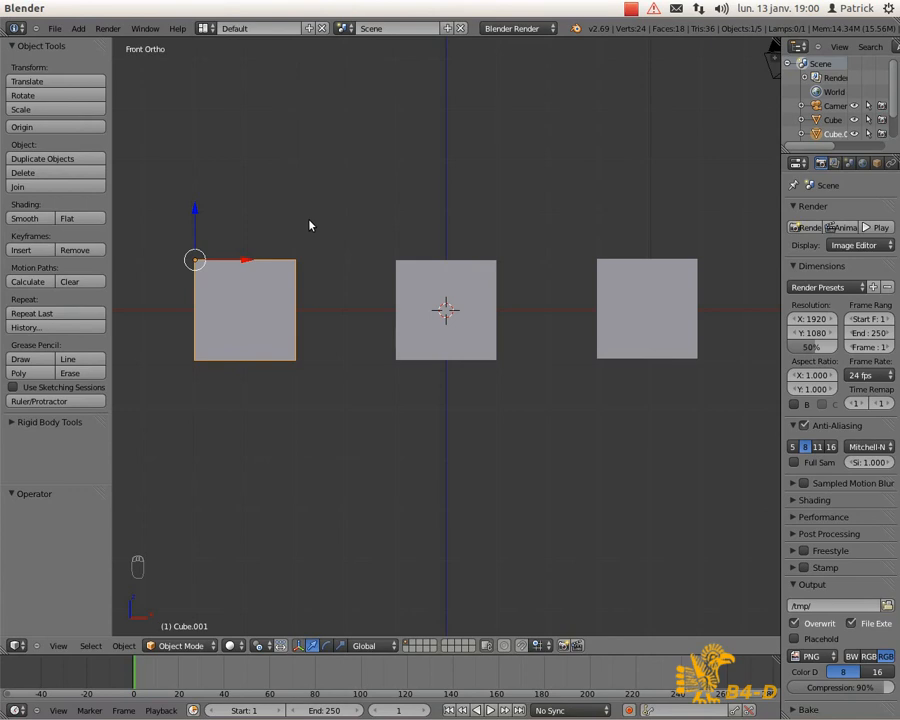
Step: Select all vertices of the left cube in Edit Mode, open the Snap options, and return to Object Mode
{"action": "key", "text": "Tab"}
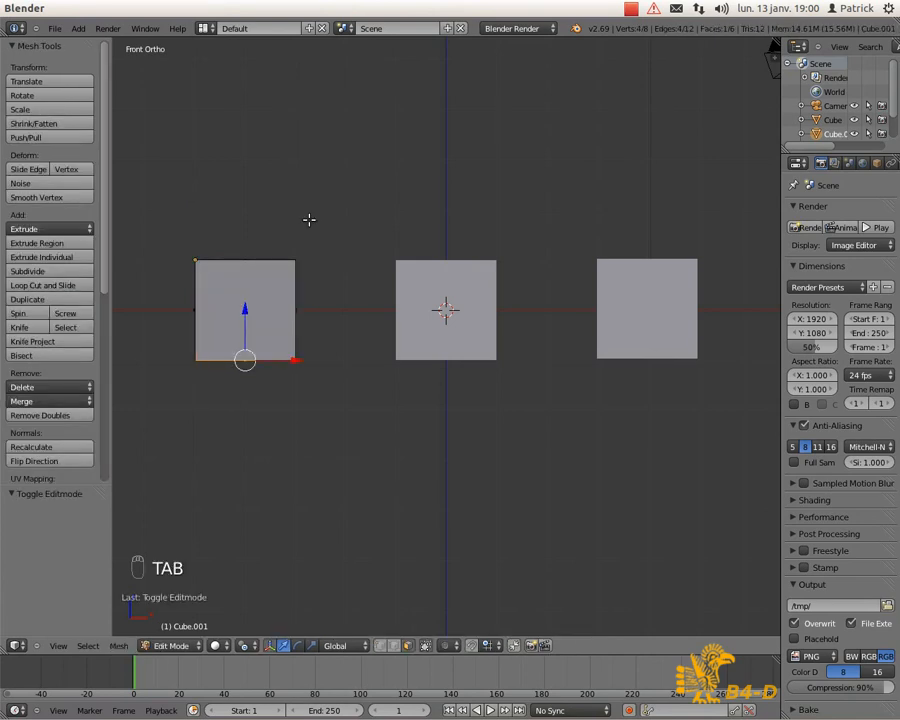
{"action": "key", "text": "a"}
{"action": "key", "text": "a"}
{"action": "key", "text": "a"}
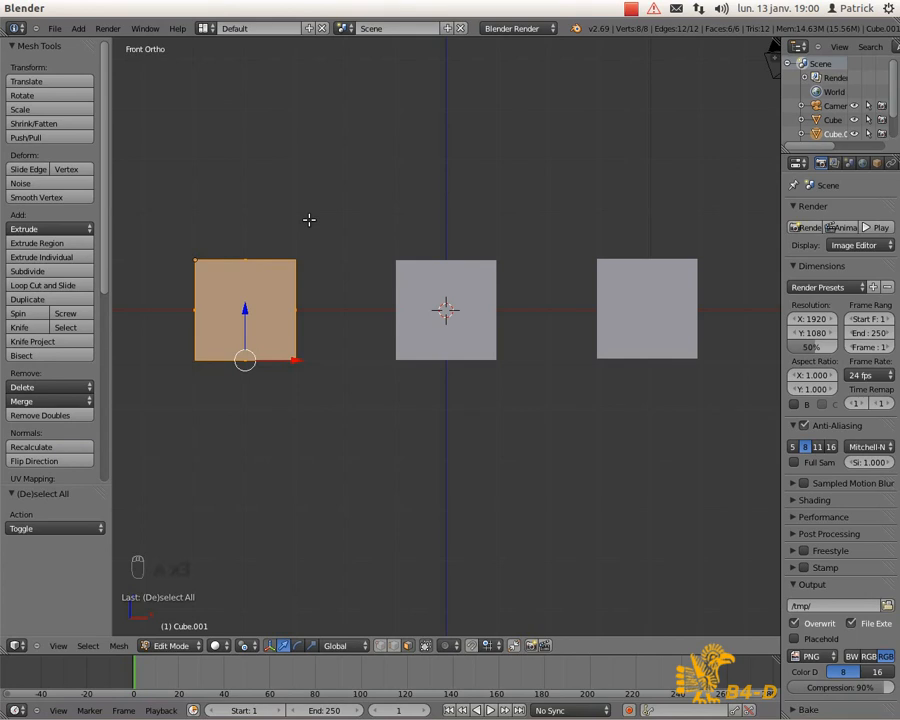
{"action": "key", "text": "shift+s"}
{"action": "key", "text": "Tab"}
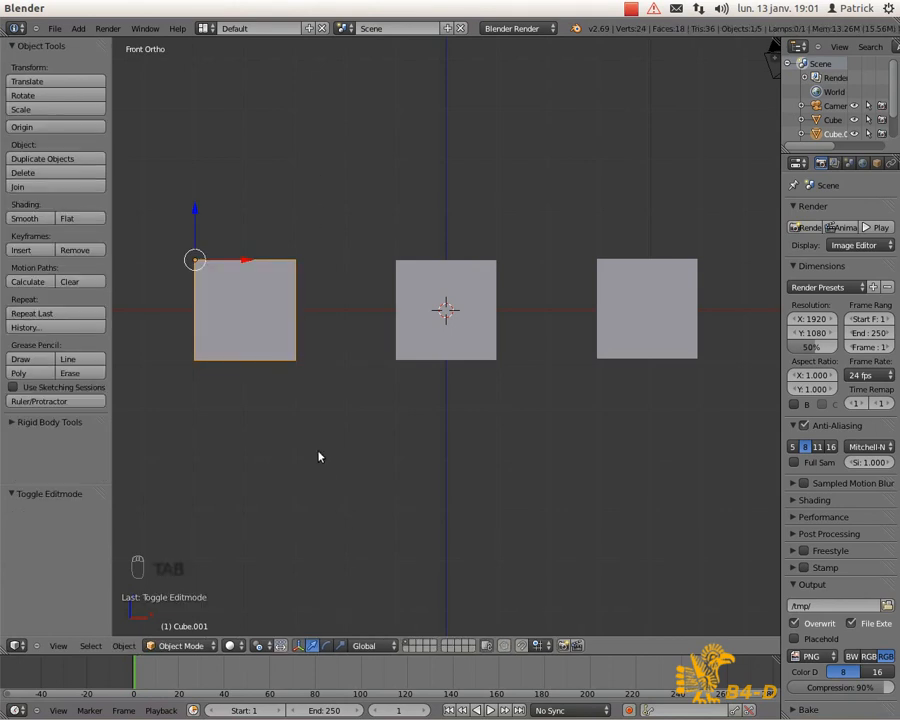
Step: View the Set Origin options for the left cube, and switch into Edit Mode and back to Object Mode
{"action": "key", "text": "ctrl+alt+shift+c"}
{"action": "key", "text": "Tab"}
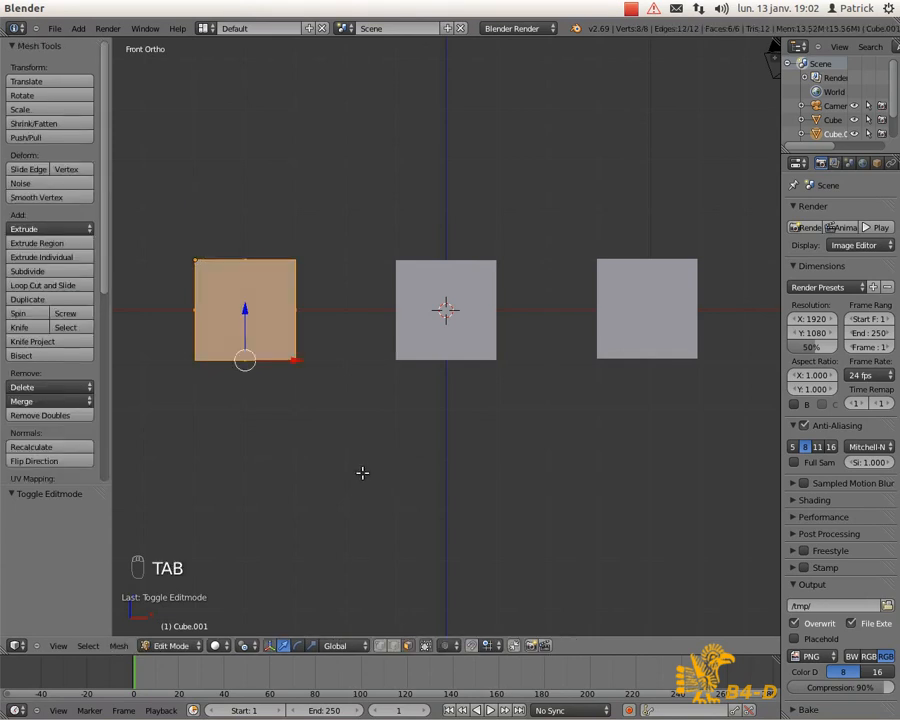
{"action": "key", "text": "Tab"}
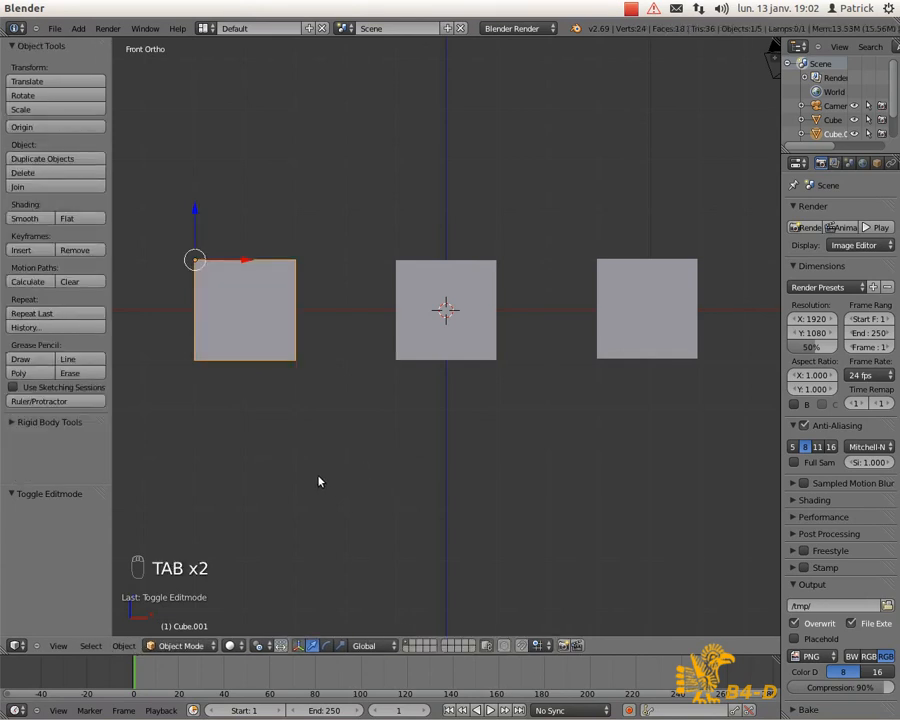